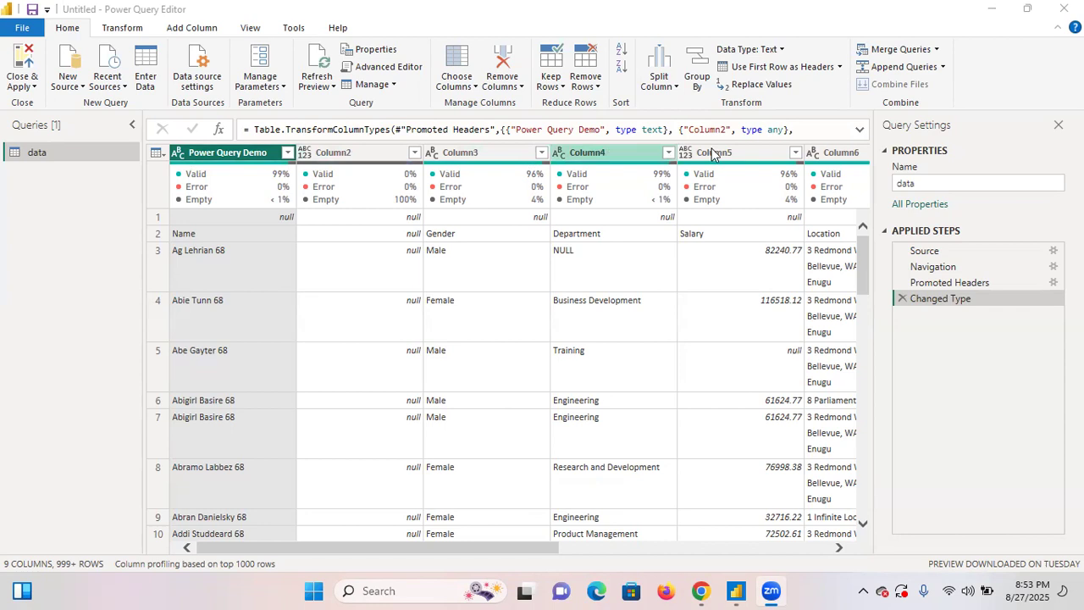
- Examine the valid, error and empty percentages of every column in the data query, from Power Query Demo through Column9
mouse_move(225, 181)
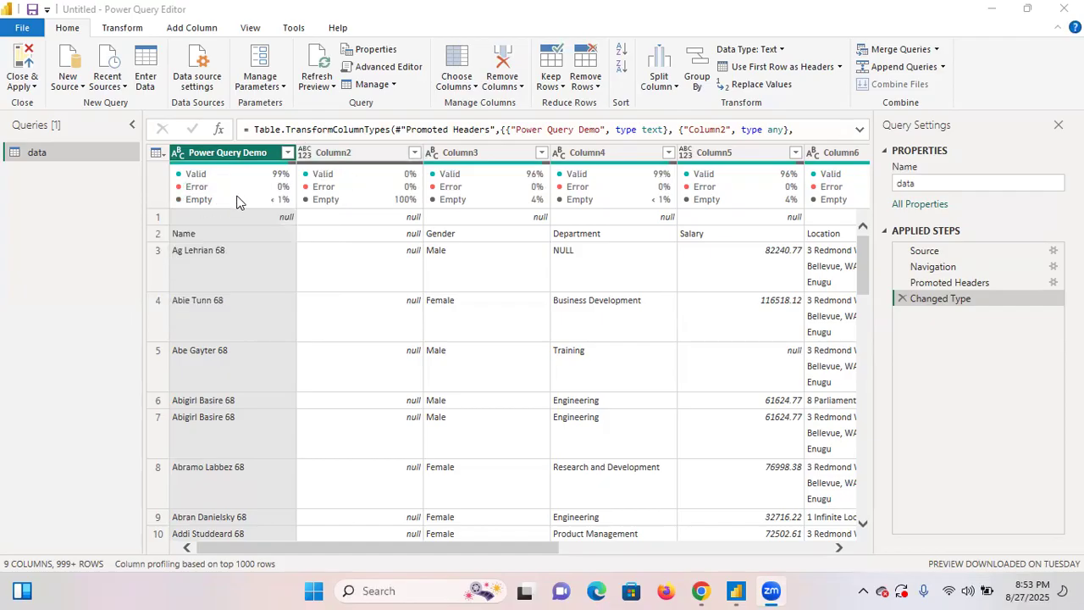
mouse_move(237, 200)
mouse_move(591, 212)
mouse_move(461, 184)
mouse_move(627, 192)
click(839, 548)
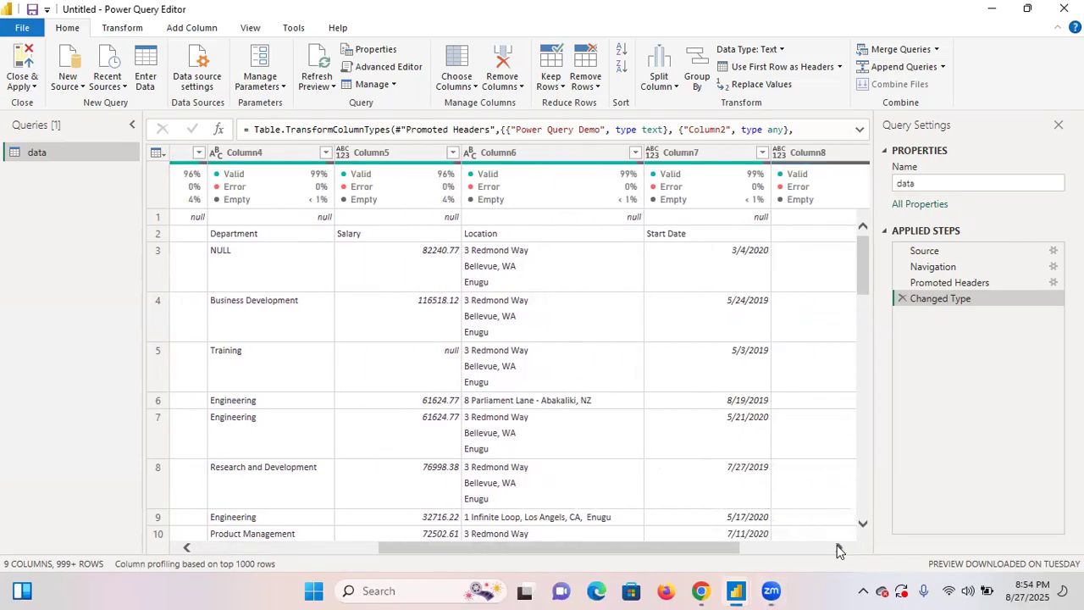
click(839, 549)
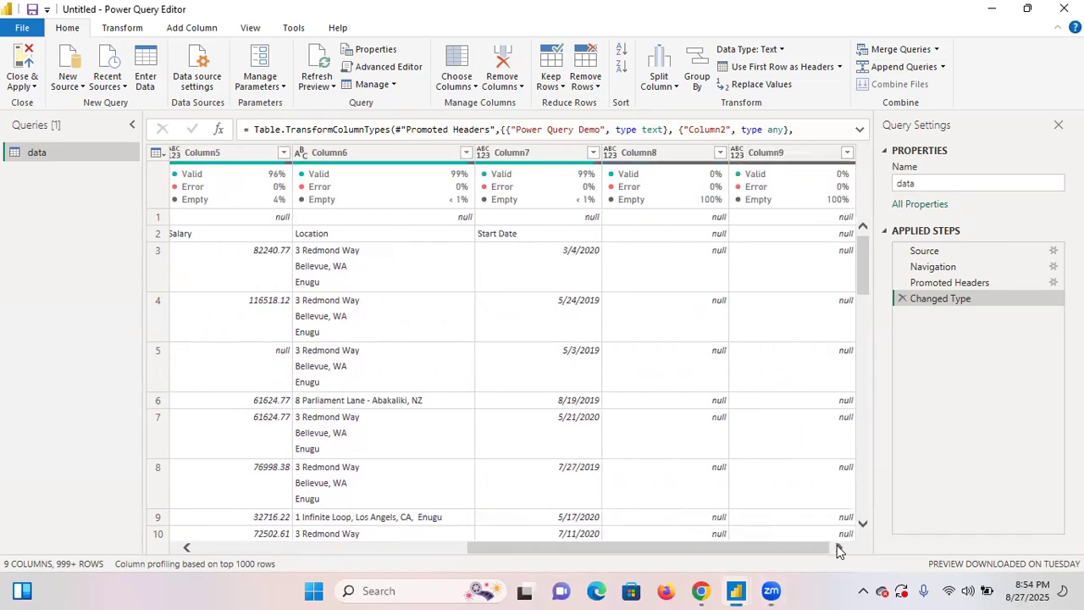
drag(727, 554, 308, 548)
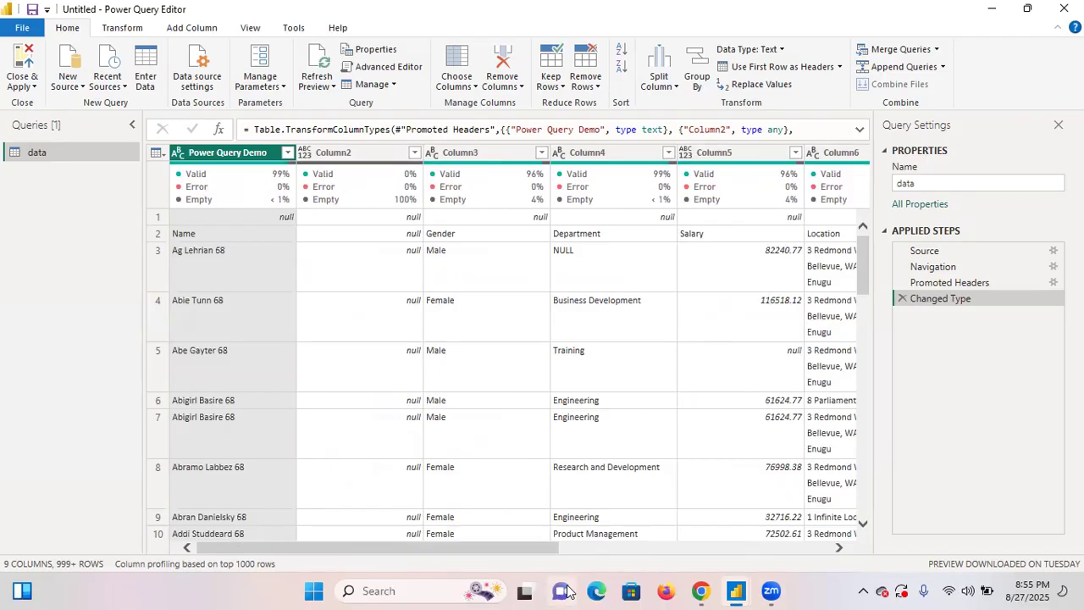
- Open the image "assumptions for data sample for power bi first class" from the desktop to read the classwork assumptions
mouse_move(702, 591)
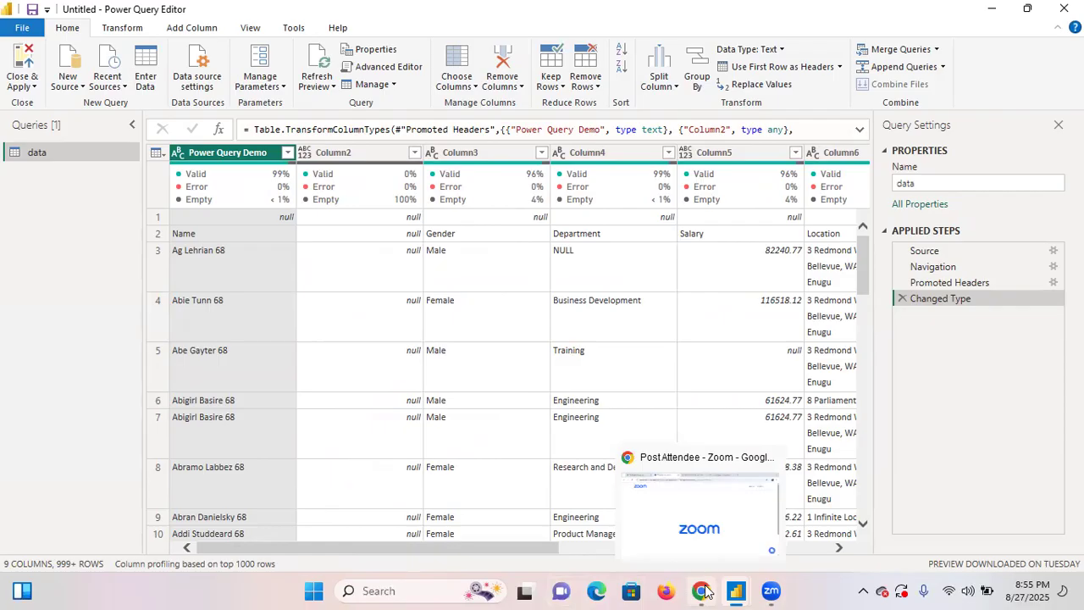
click(701, 542)
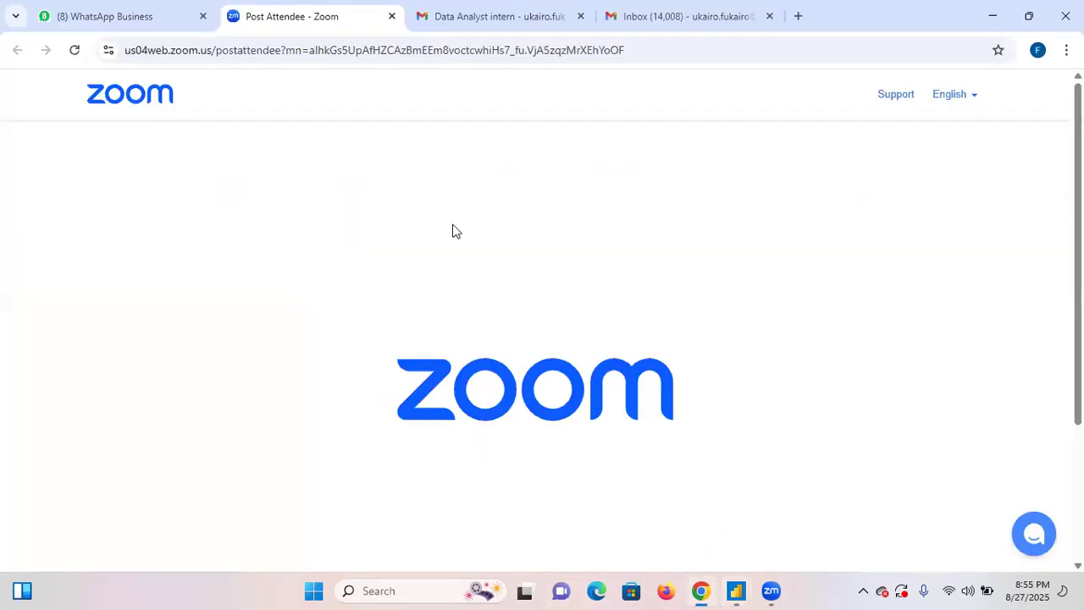
click(116, 20)
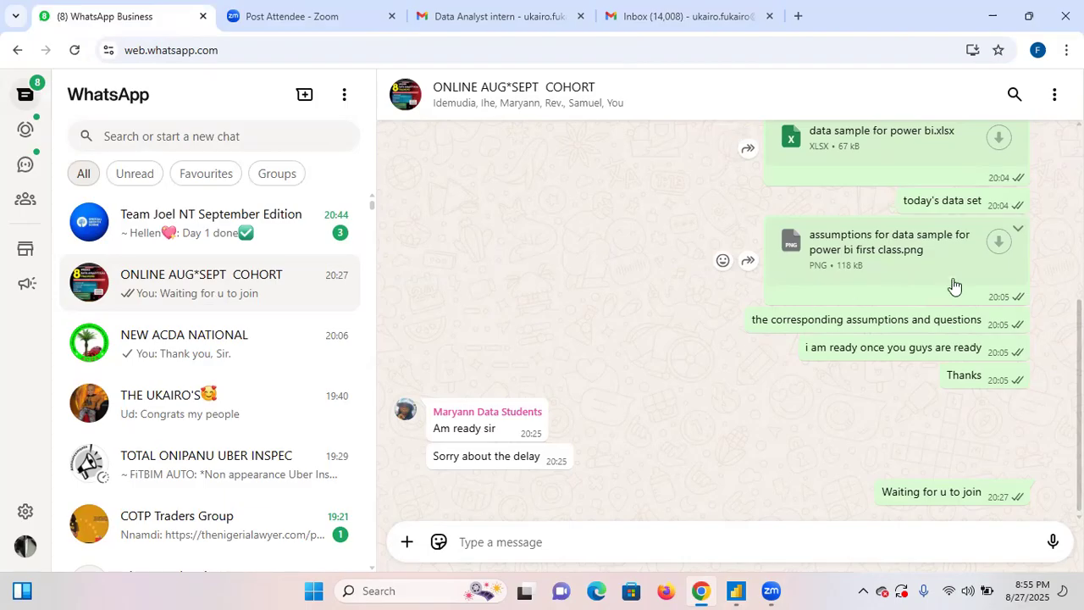
click(1080, 591)
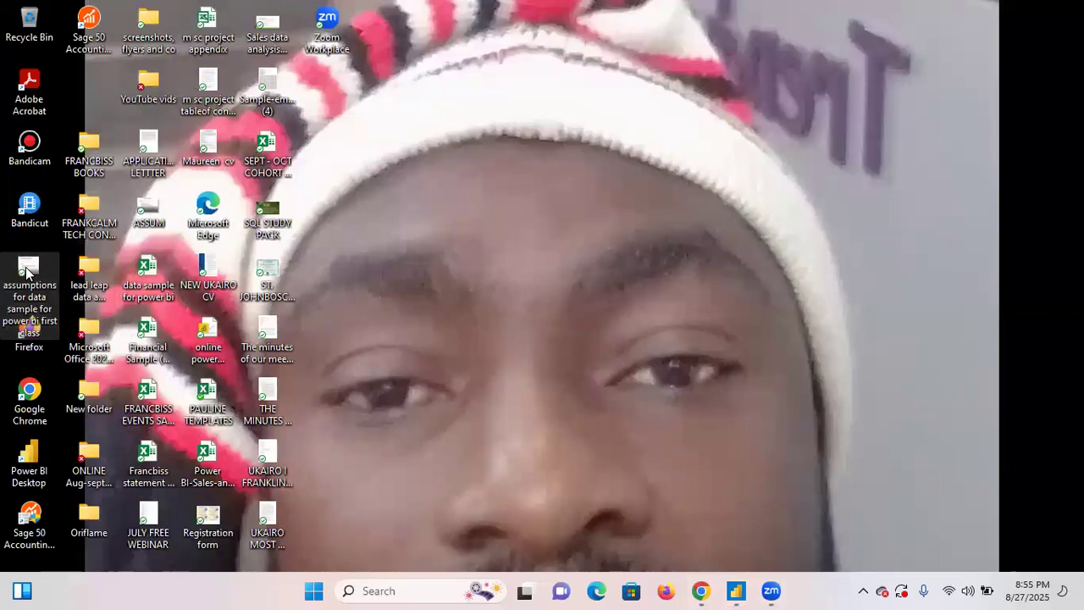
double_click(27, 271)
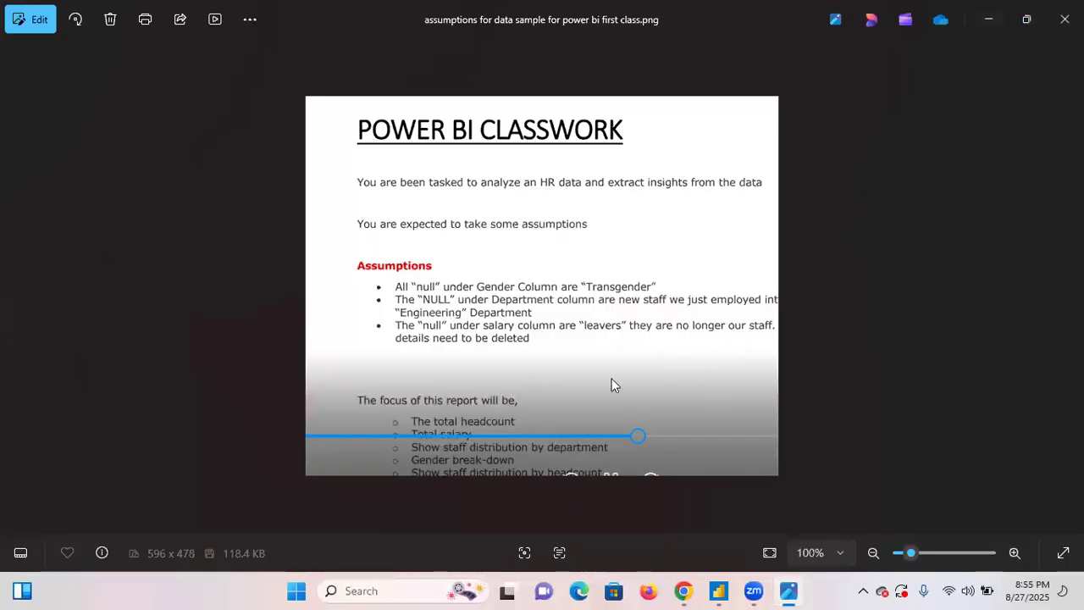
- Switch back to the Power Query Editor and look over all columns of the data query for empty ones
mouse_move(718, 590)
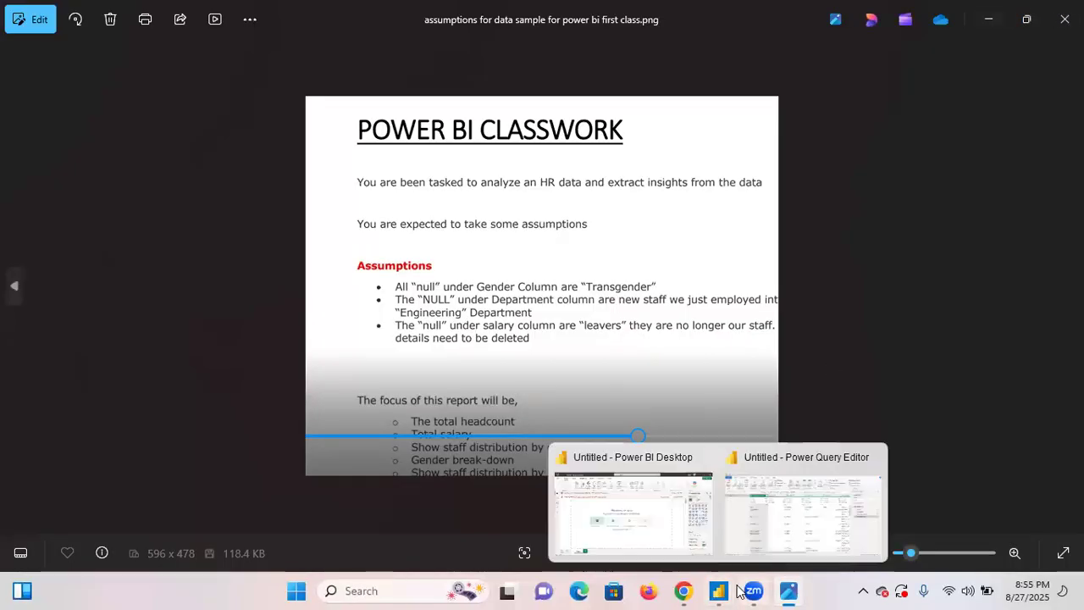
click(808, 522)
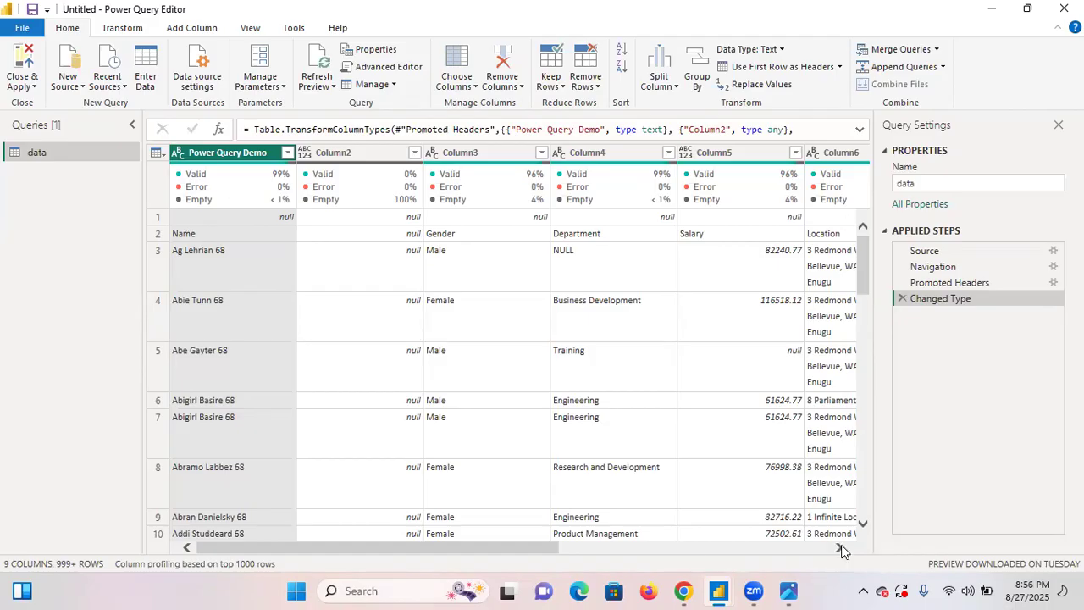
drag(840, 549, 841, 549)
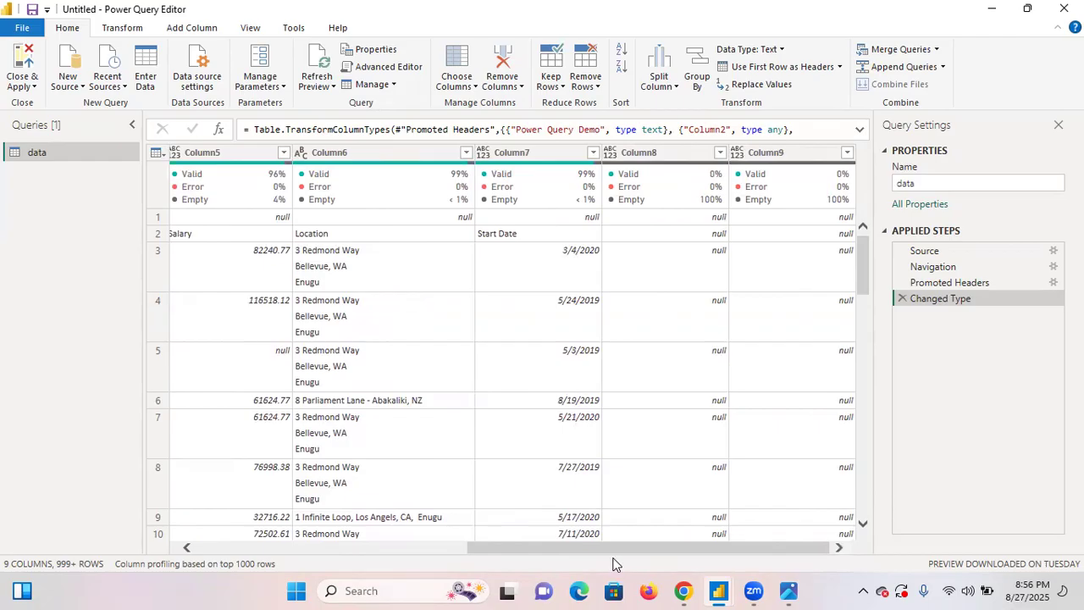
drag(610, 549, 223, 549)
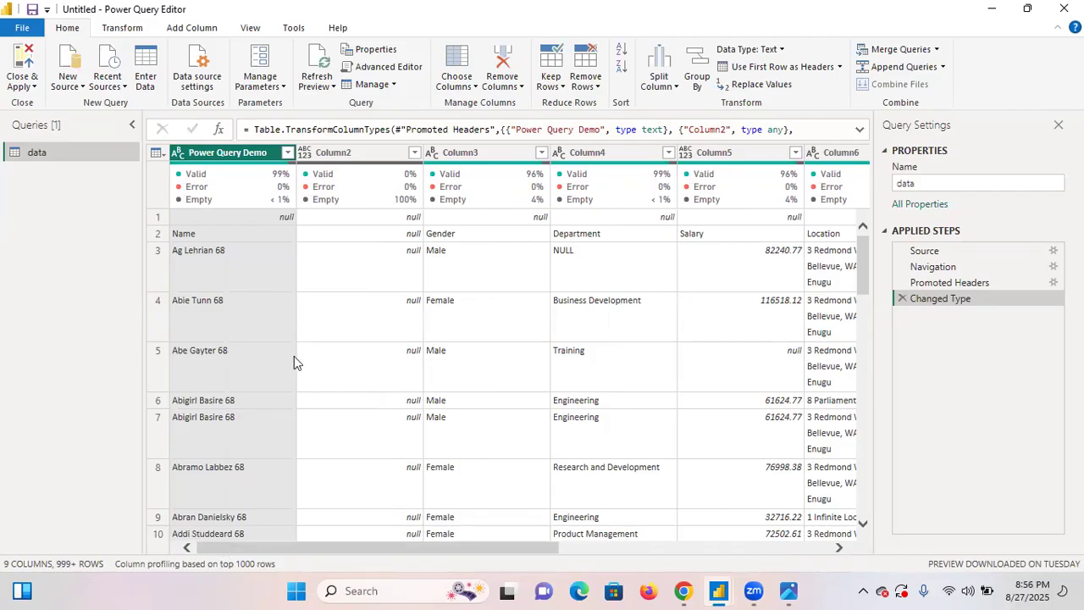
- Try removing the empty rows through the Power Query Demo column, and delete the resulting filter from the applied steps
click(288, 153)
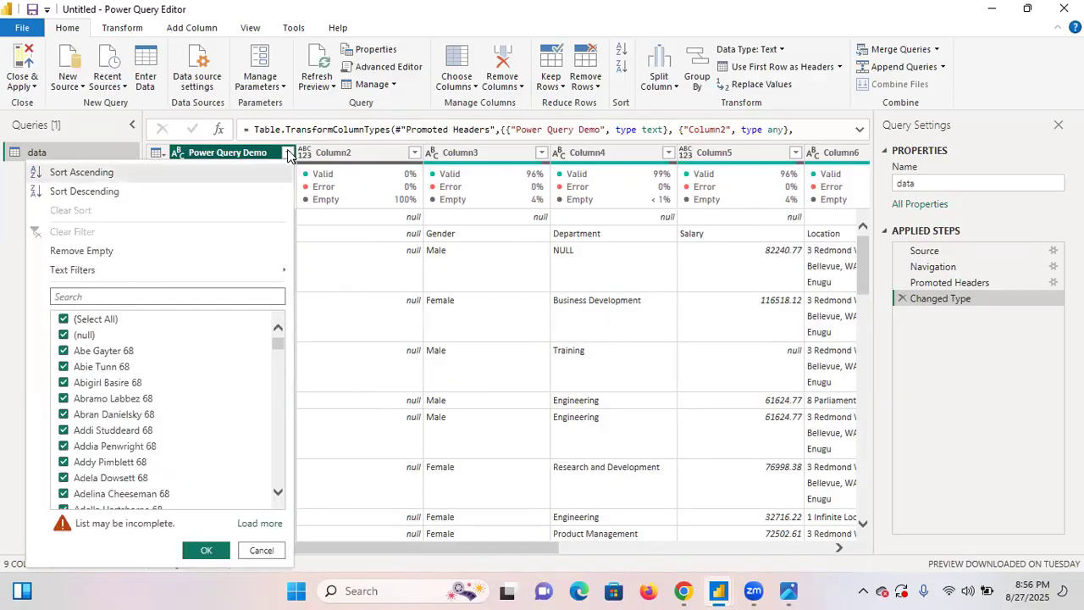
click(82, 251)
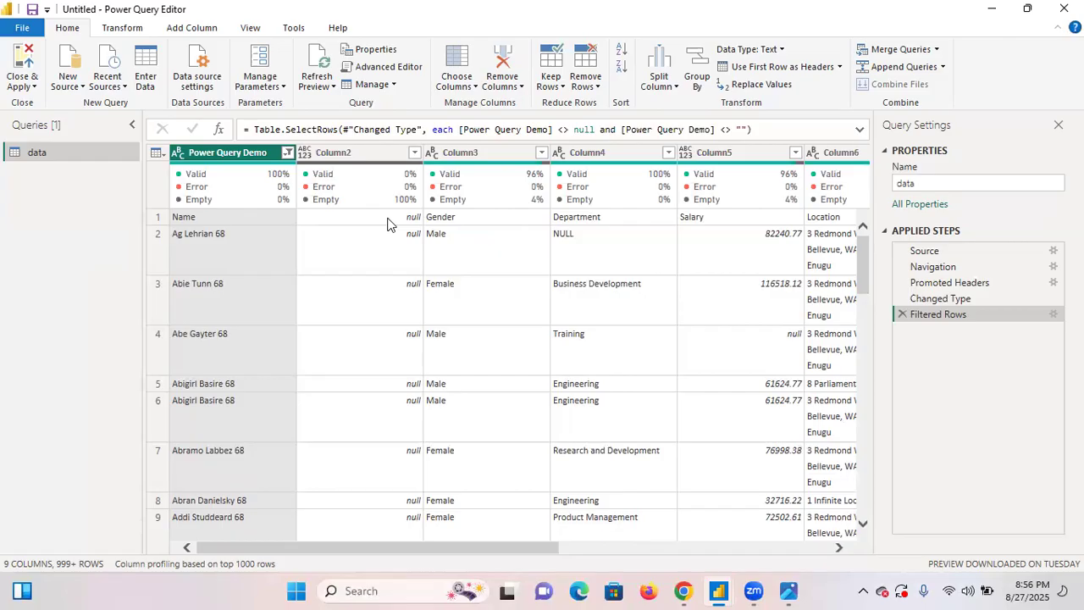
click(903, 316)
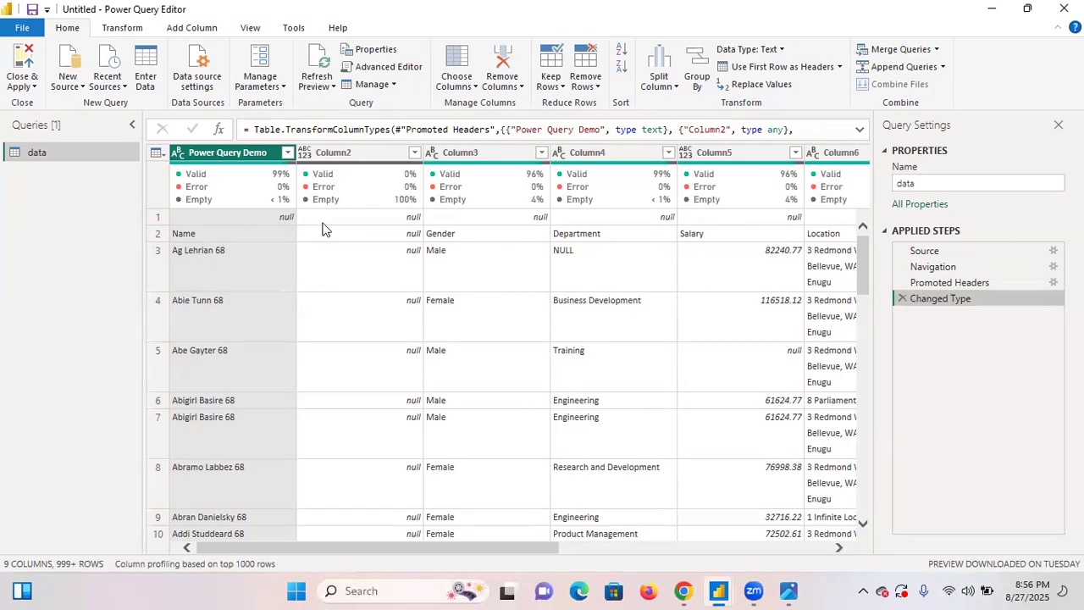
- Remove the rows that are empty in the Power Query Demo column, and remove Column2 from the table
click(287, 153)
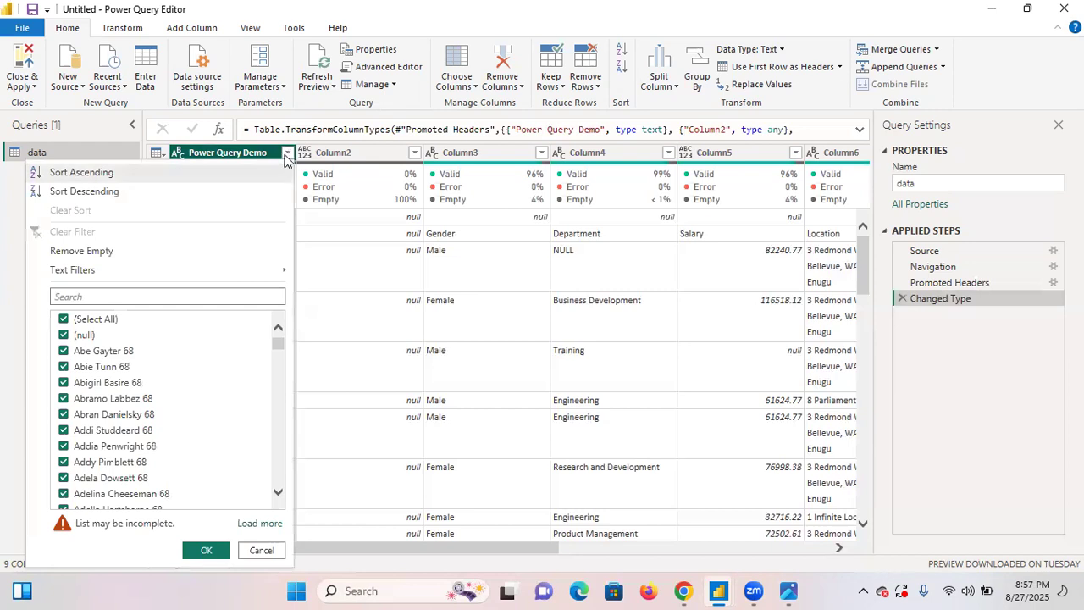
click(103, 252)
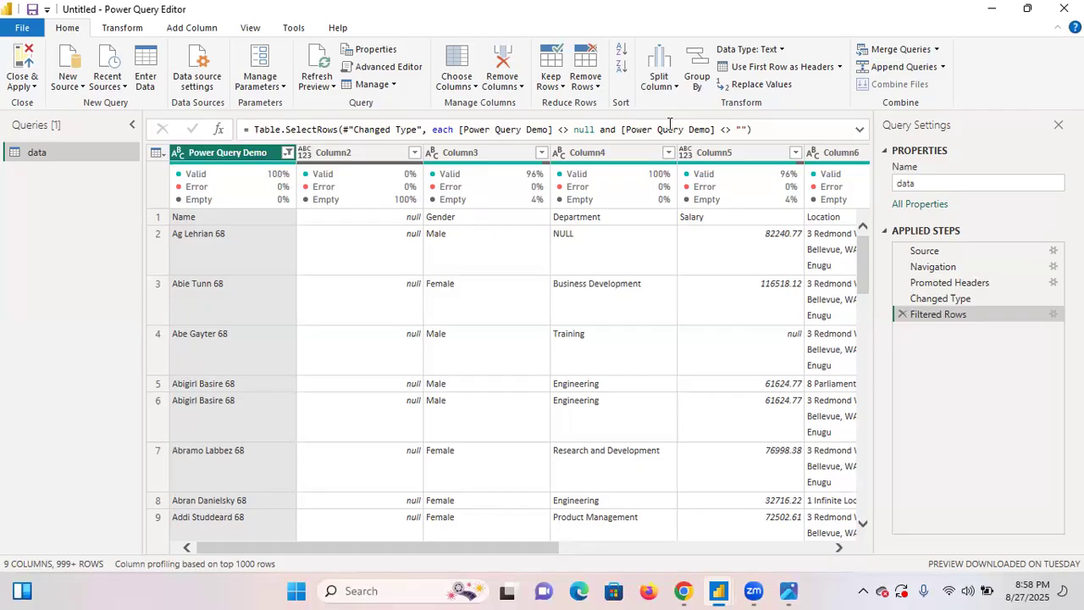
click(374, 160)
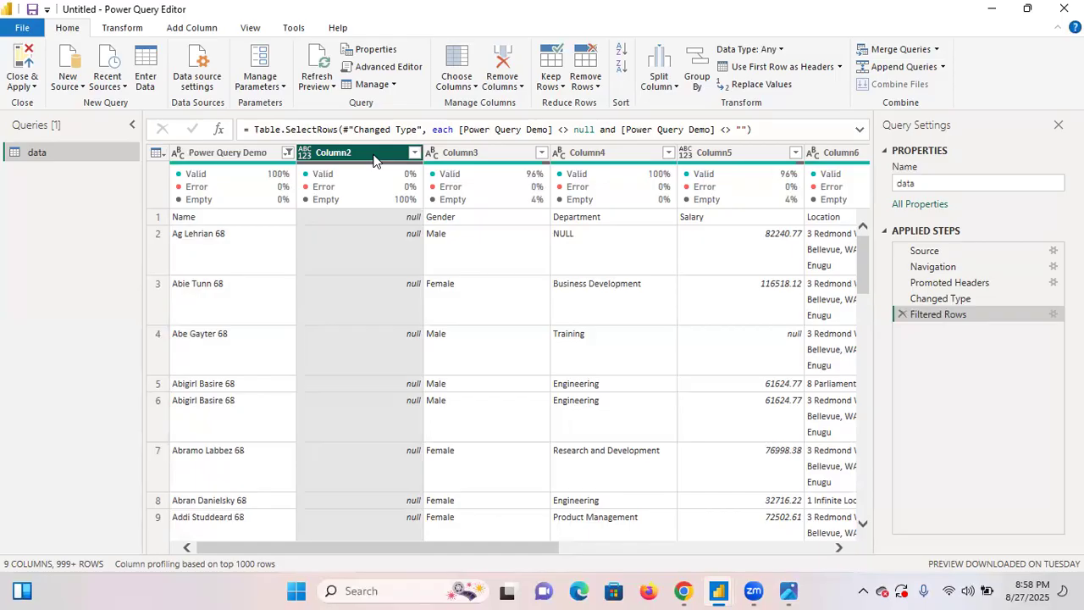
right_click(373, 160)
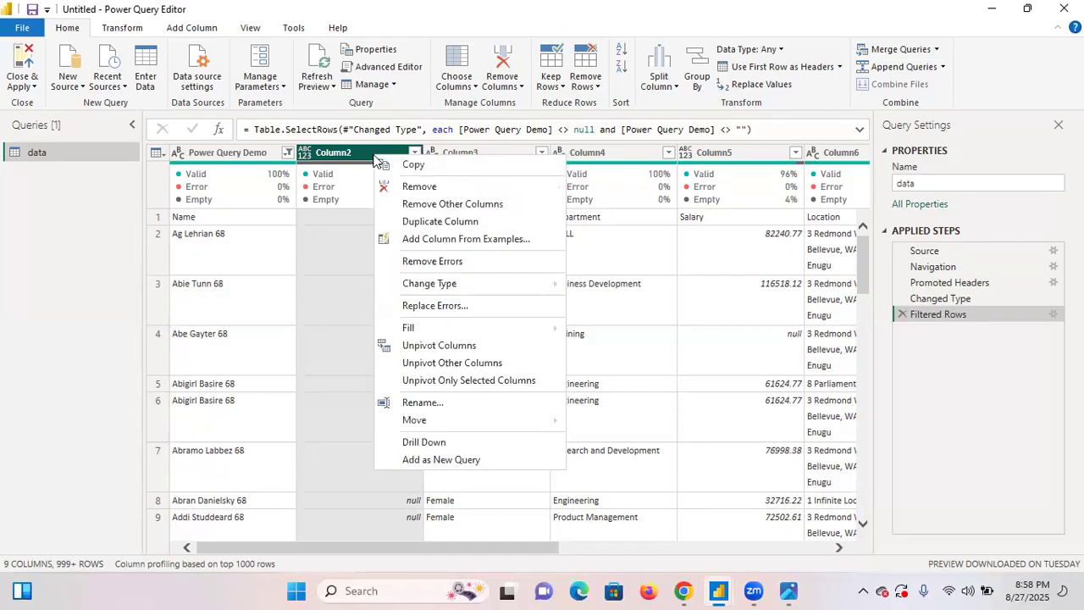
click(415, 186)
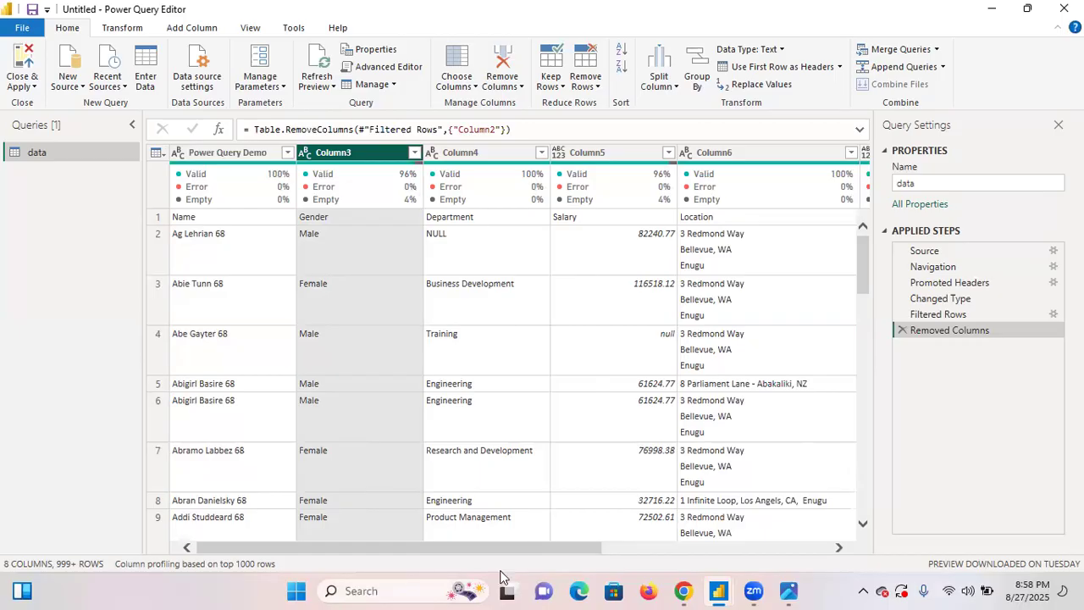
- Remove the empty Column8 and Column9 together from the table
drag(532, 548, 746, 544)
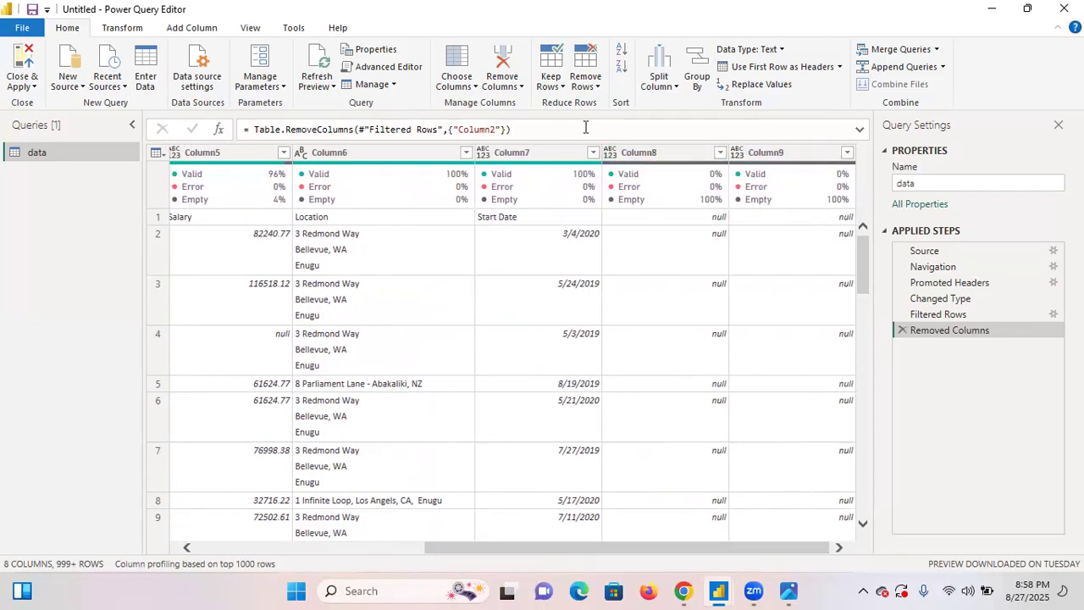
click(664, 157)
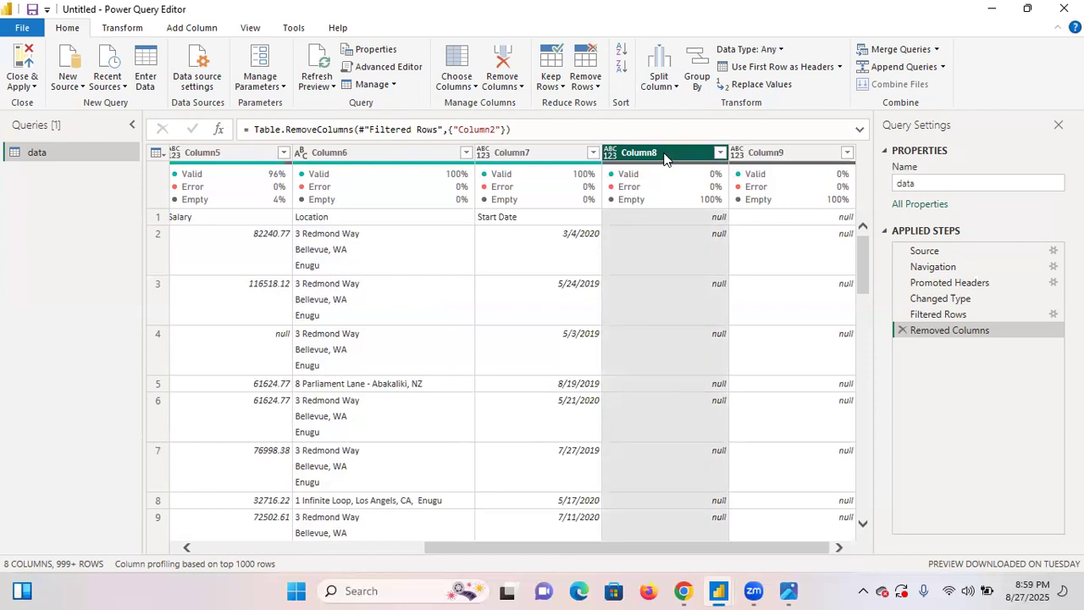
ctrl+click(773, 156)
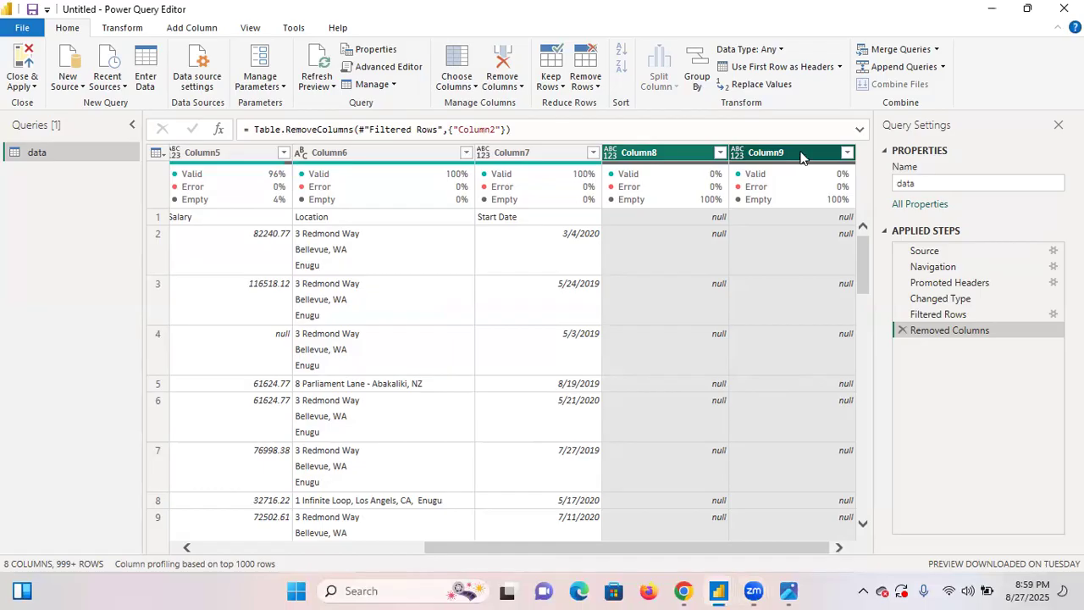
right_click(801, 157)
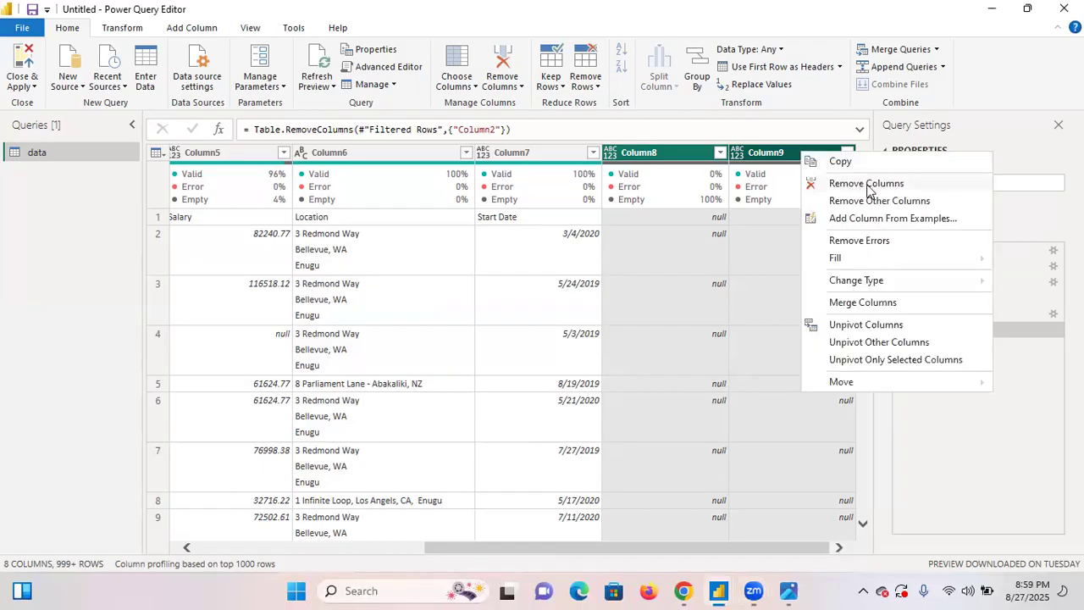
click(866, 184)
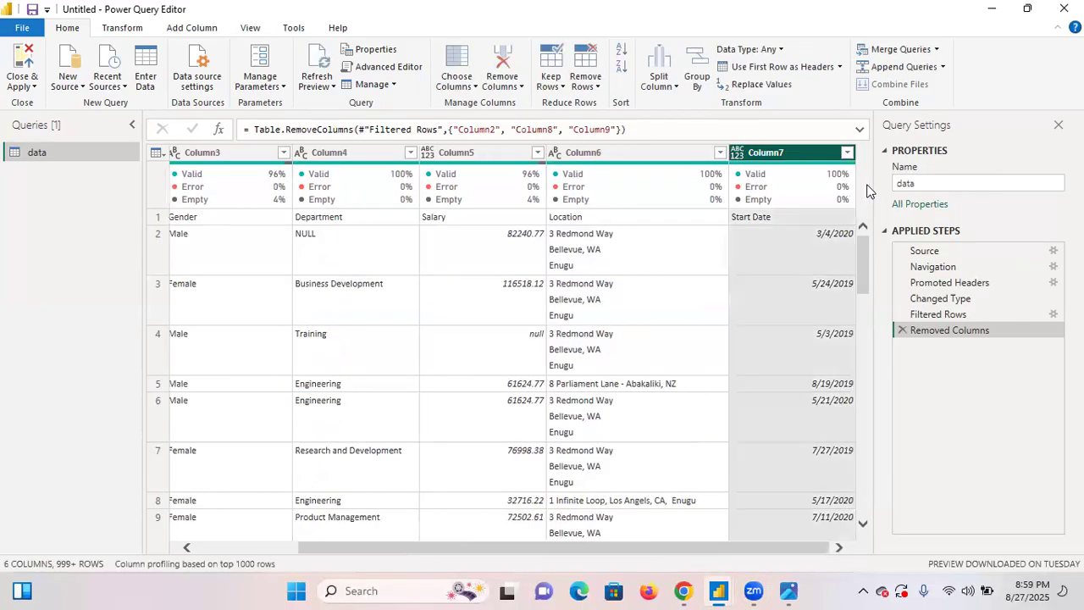
- Promote the first row of the data table, with Name, Gender, Department, Salary, Location and Start Date, to column headers
drag(598, 550, 513, 549)
scroll(604, 526, right, 3)
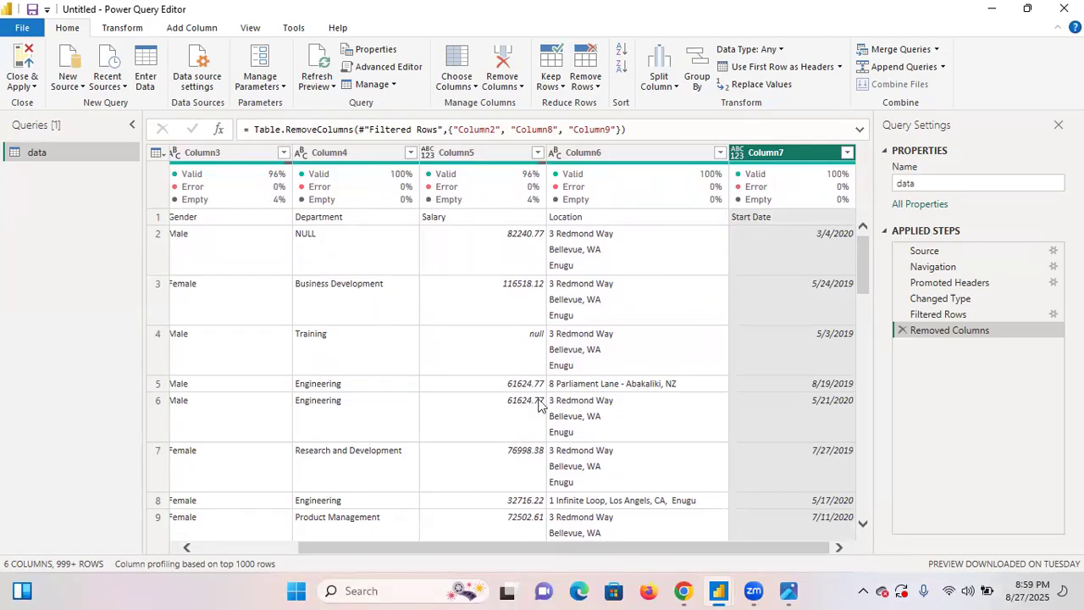
drag(336, 552, 209, 546)
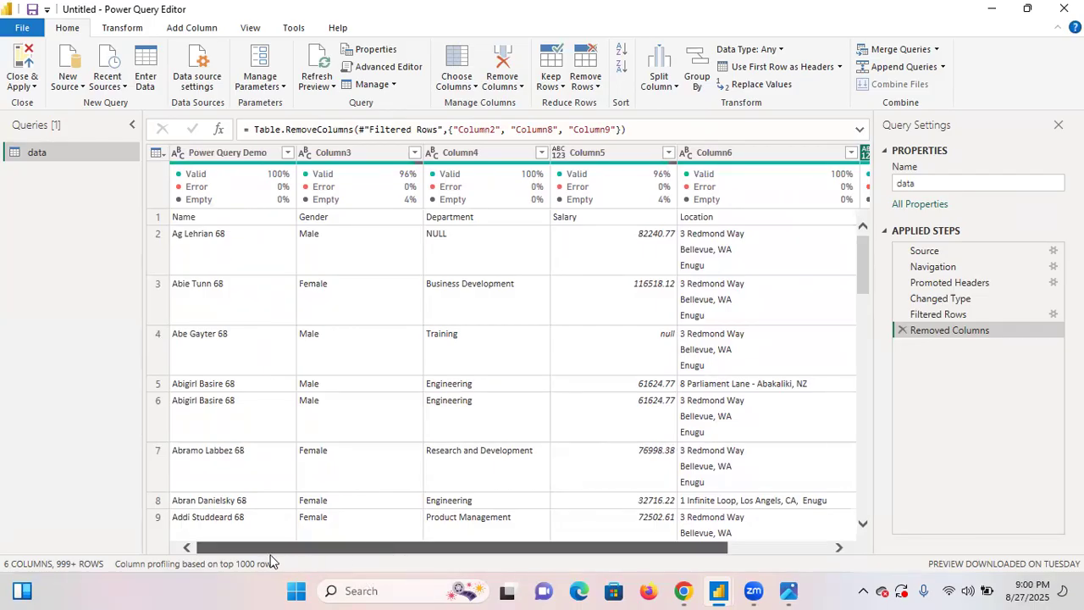
drag(314, 550, 229, 542)
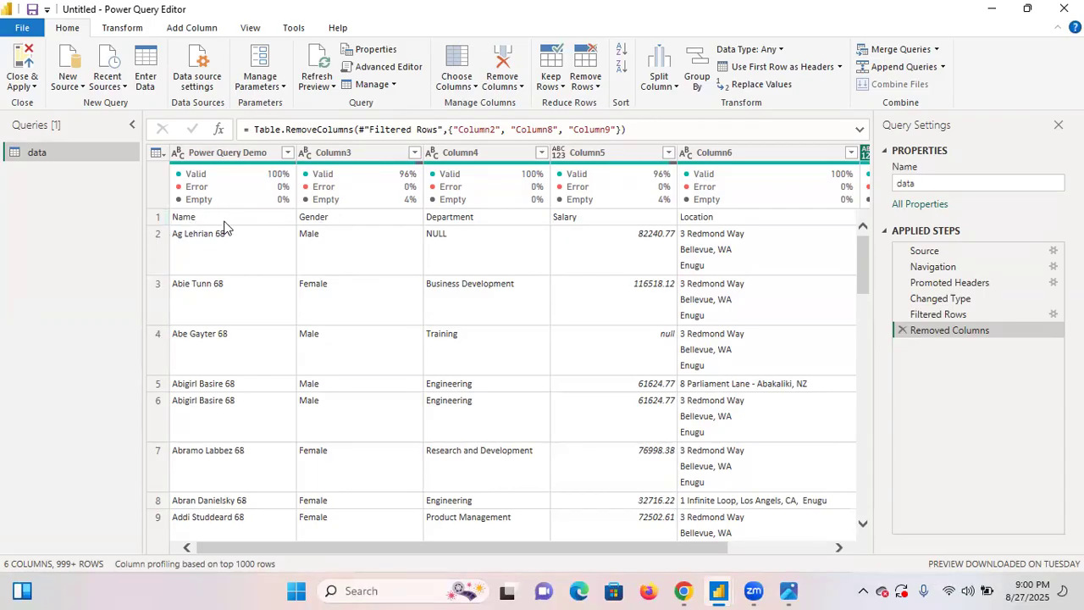
click(123, 28)
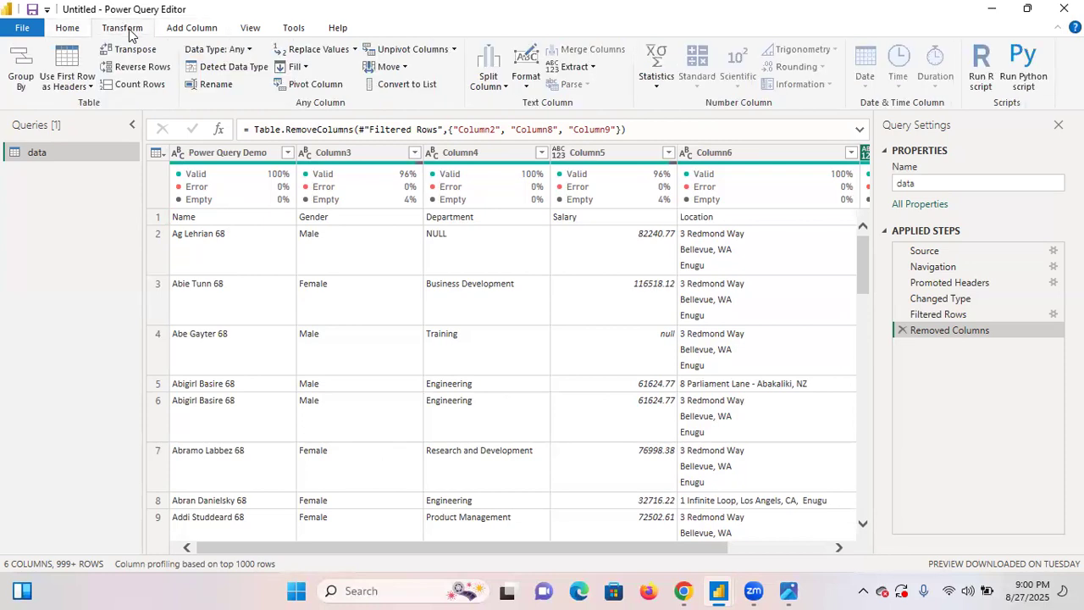
click(92, 89)
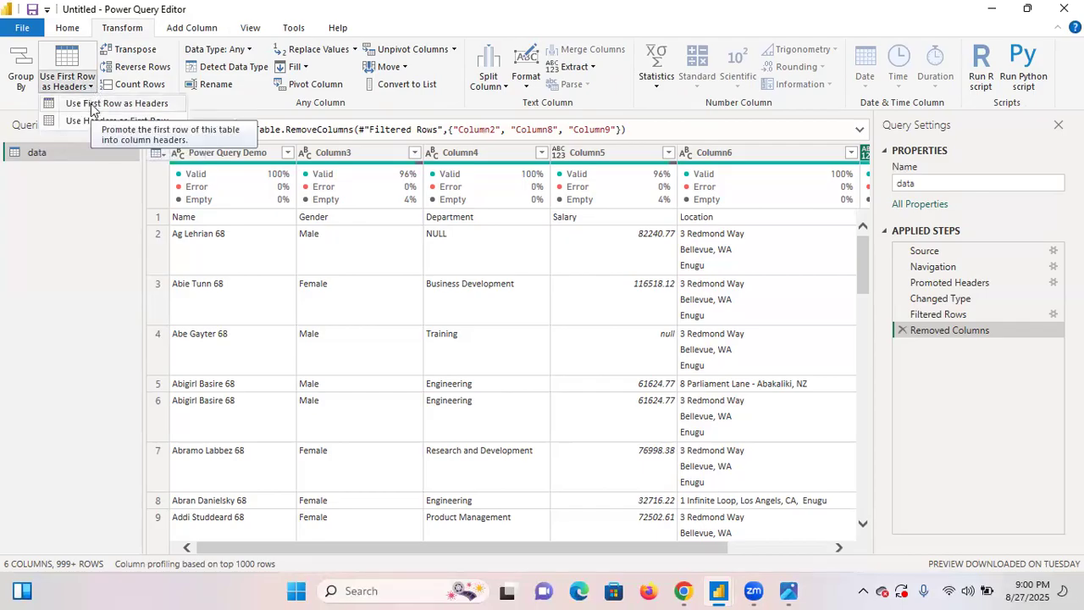
click(91, 103)
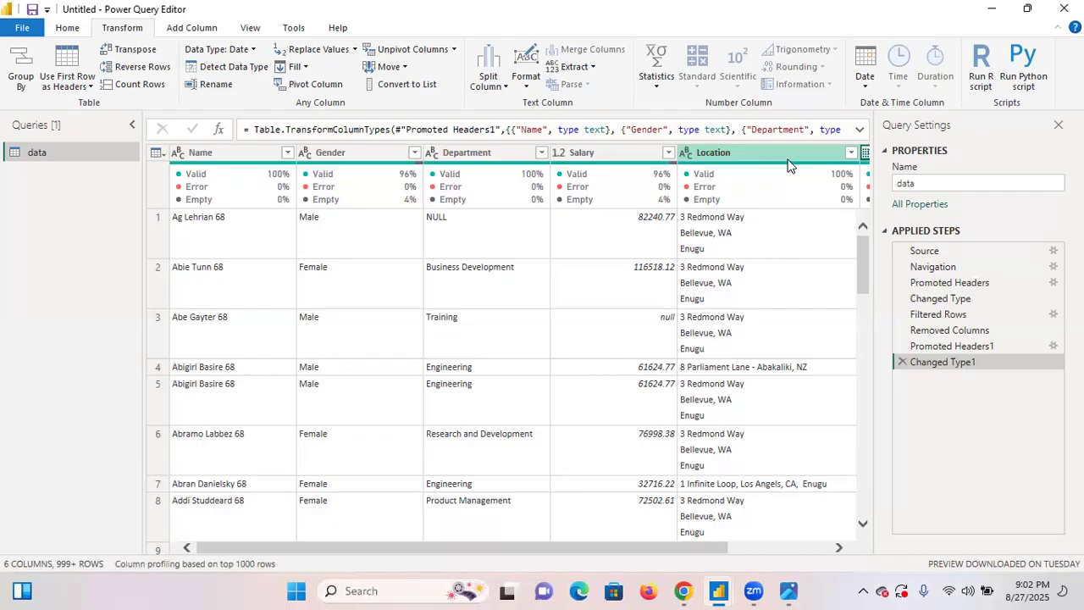
- Split the Name column by non-digit to digit to separate the names from the trailing numbers
click(222, 157)
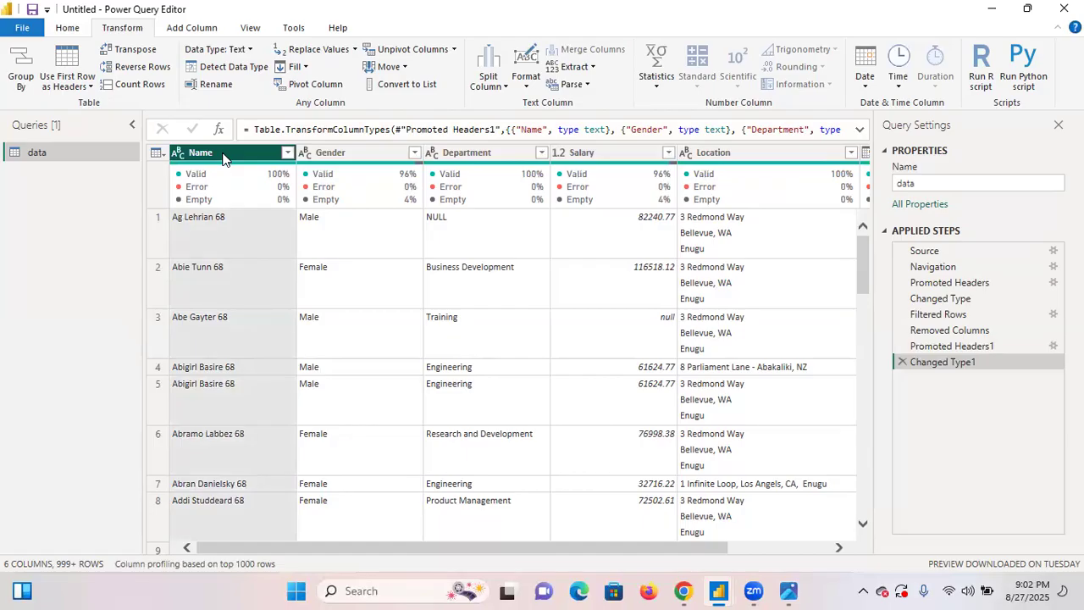
right_click(240, 151)
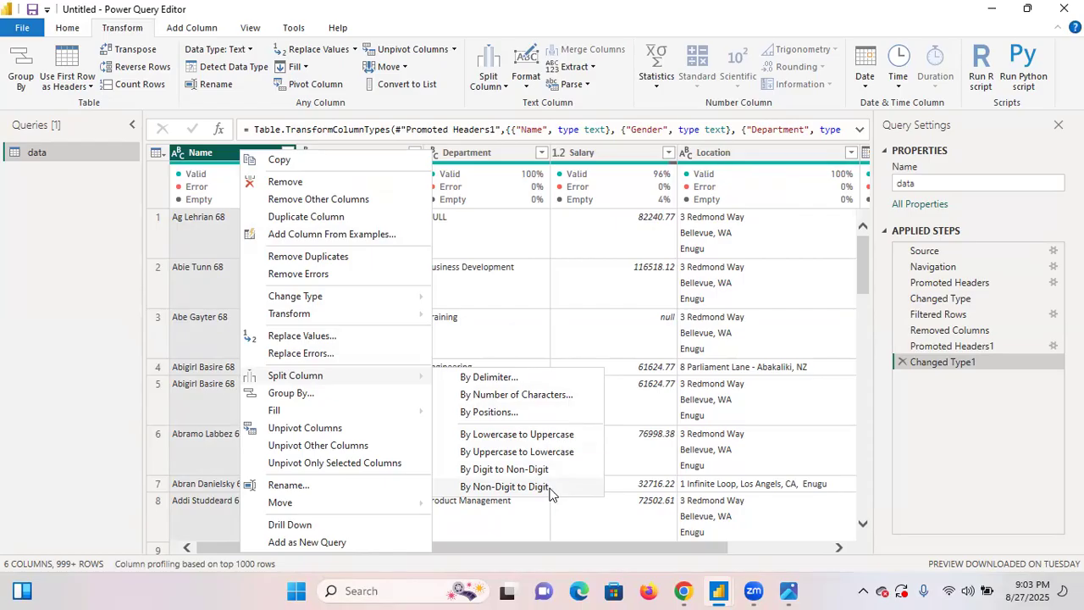
click(506, 487)
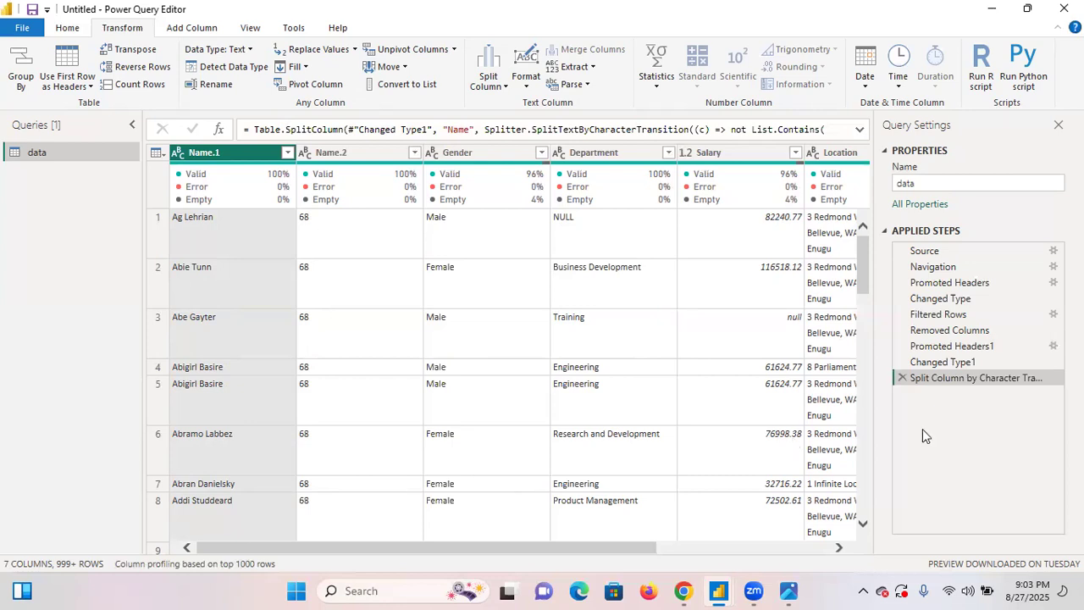
- Delete the applied split step and split the Name column again by non-digit to digit
click(903, 379)
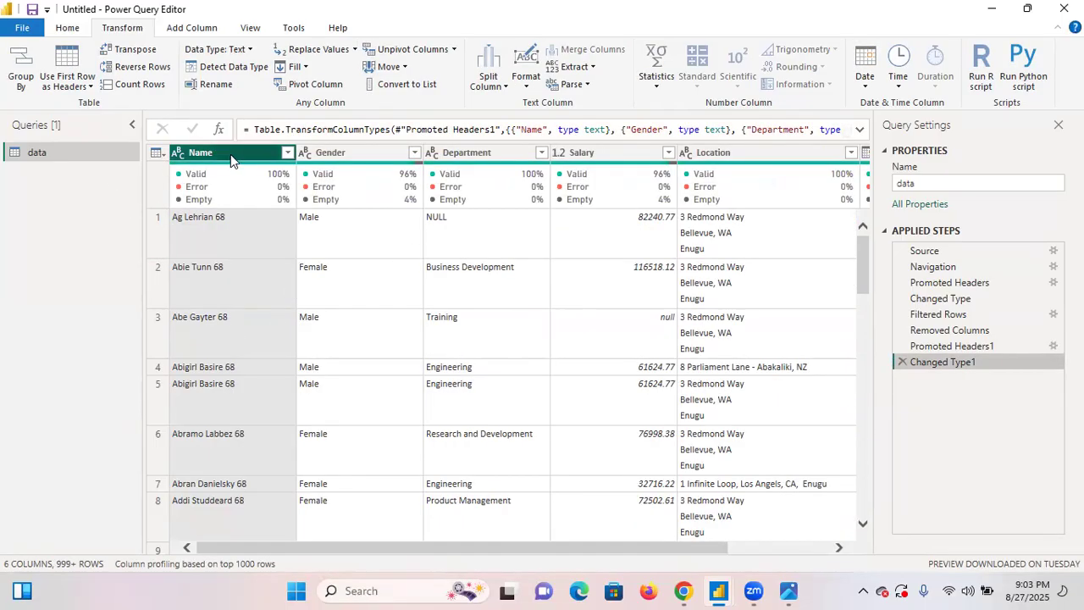
mouse_move(235, 180)
right_click(229, 145)
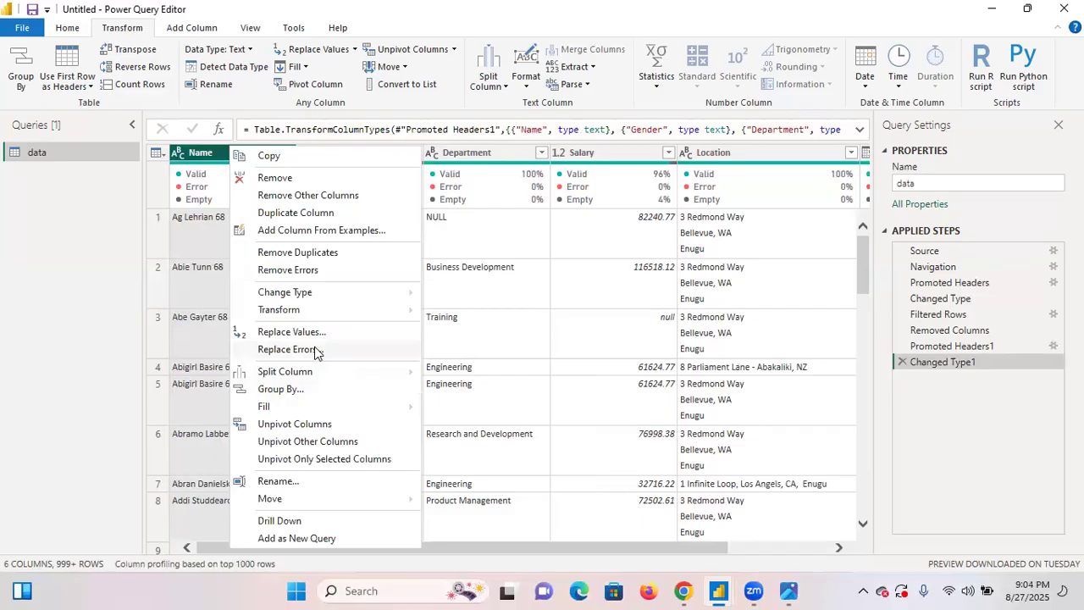
mouse_move(343, 372)
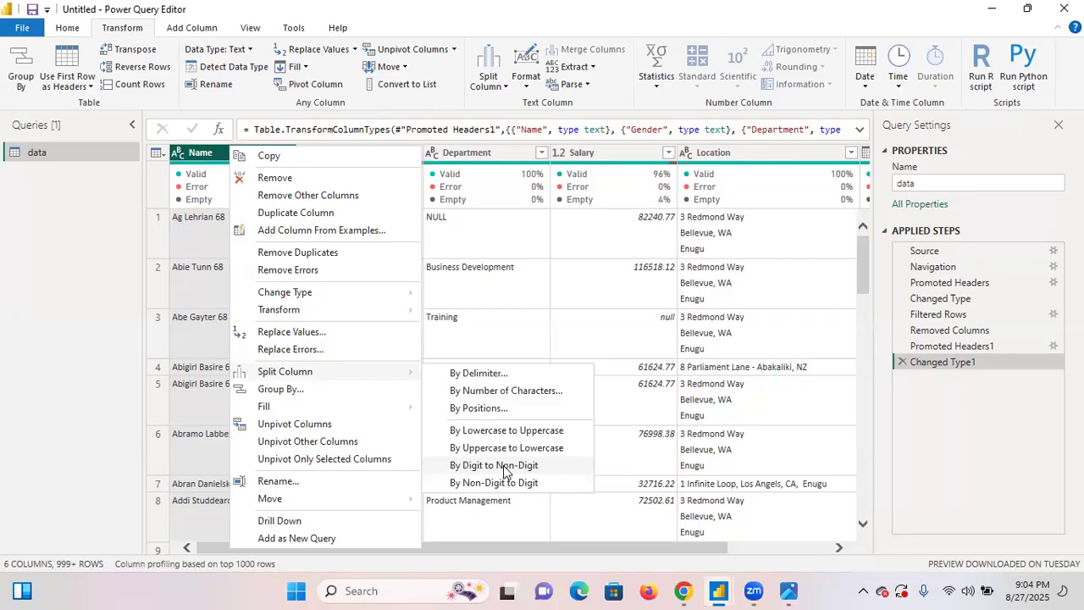
click(499, 483)
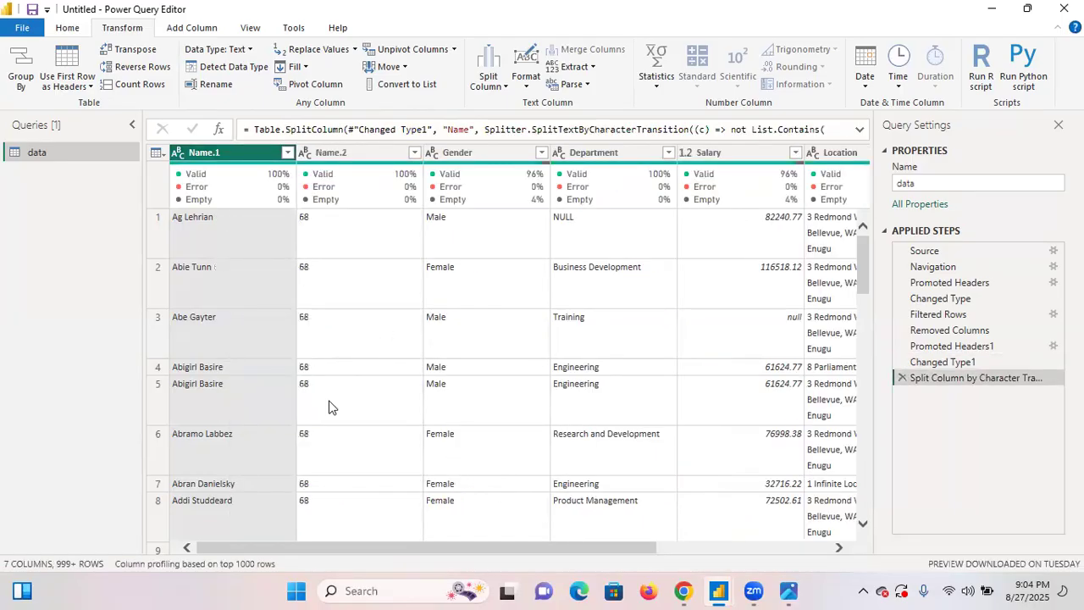
- Remove the Name.2 column holding the split-off numbers from the table
click(356, 155)
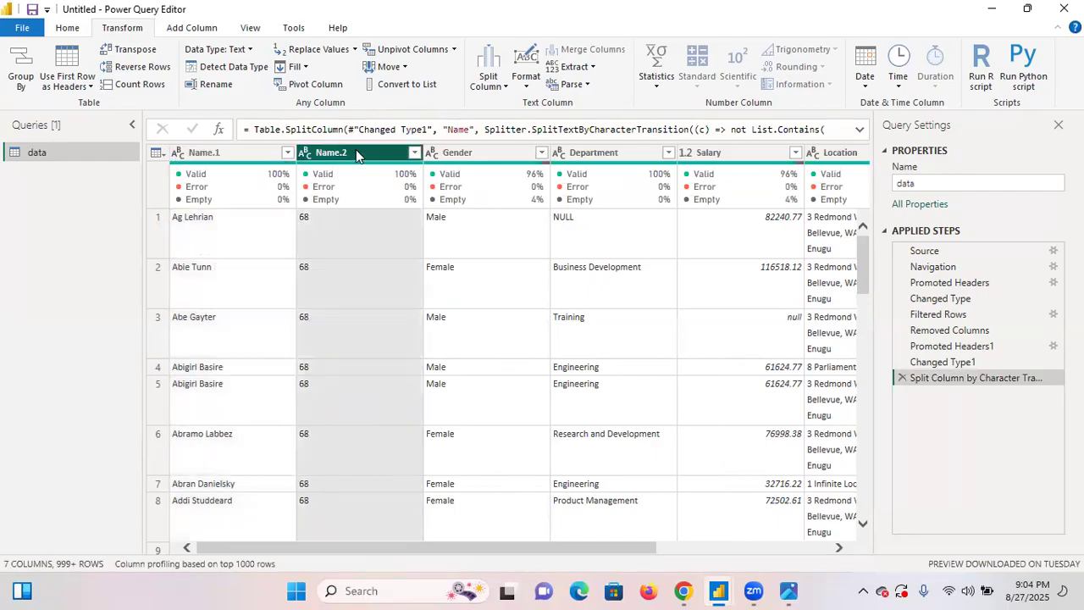
right_click(357, 156)
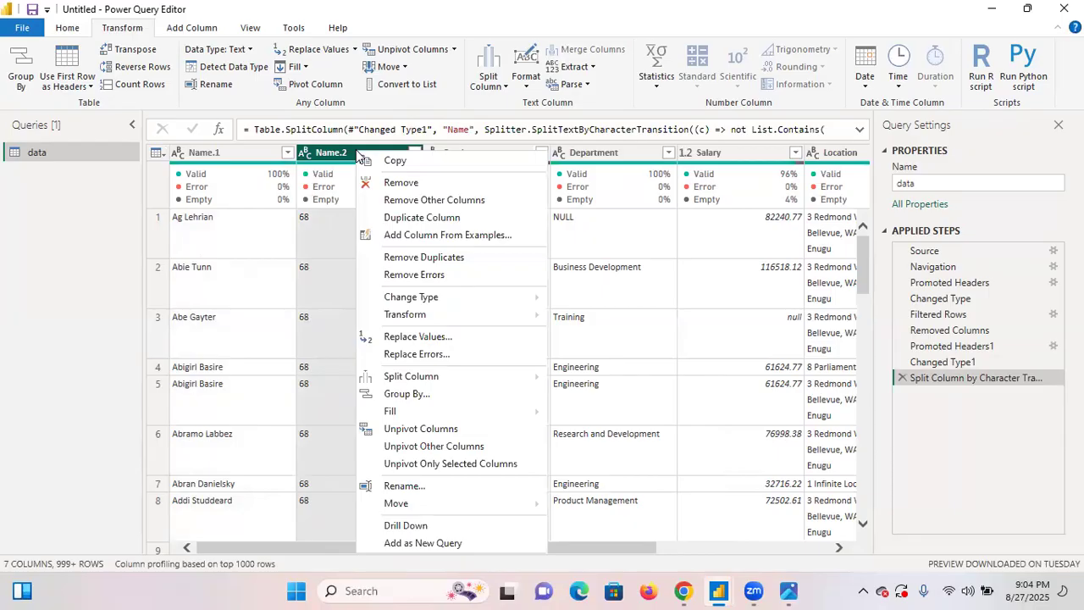
click(407, 184)
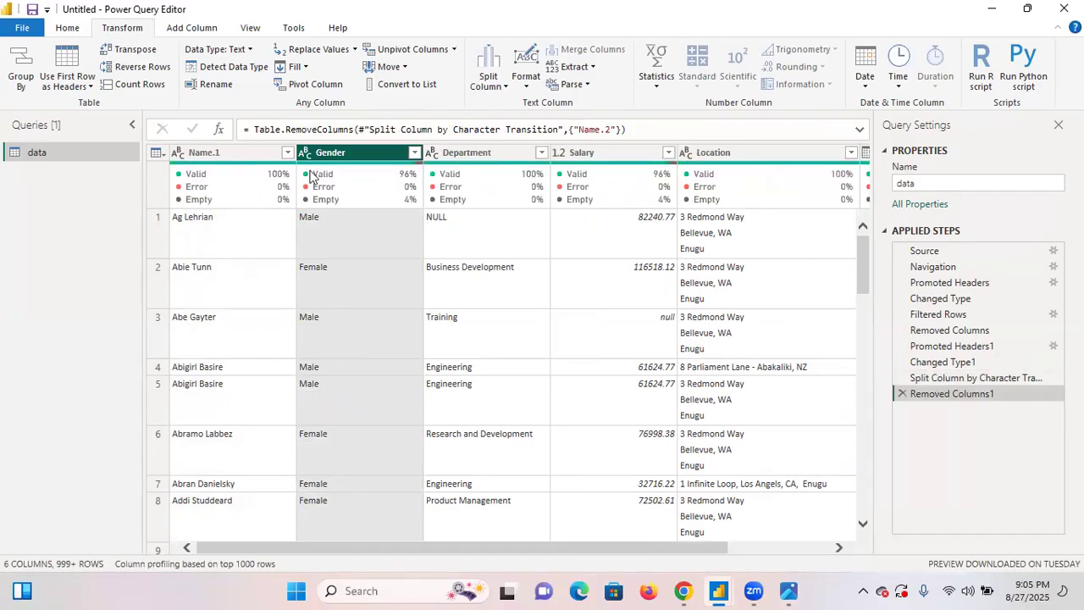
- Filter the Gender column to only its null values and look through the matching rows
scroll(237, 245, down, 10)
scroll(351, 343, down, 15)
scroll(351, 348, down, 5)
scroll(351, 347, up, 2)
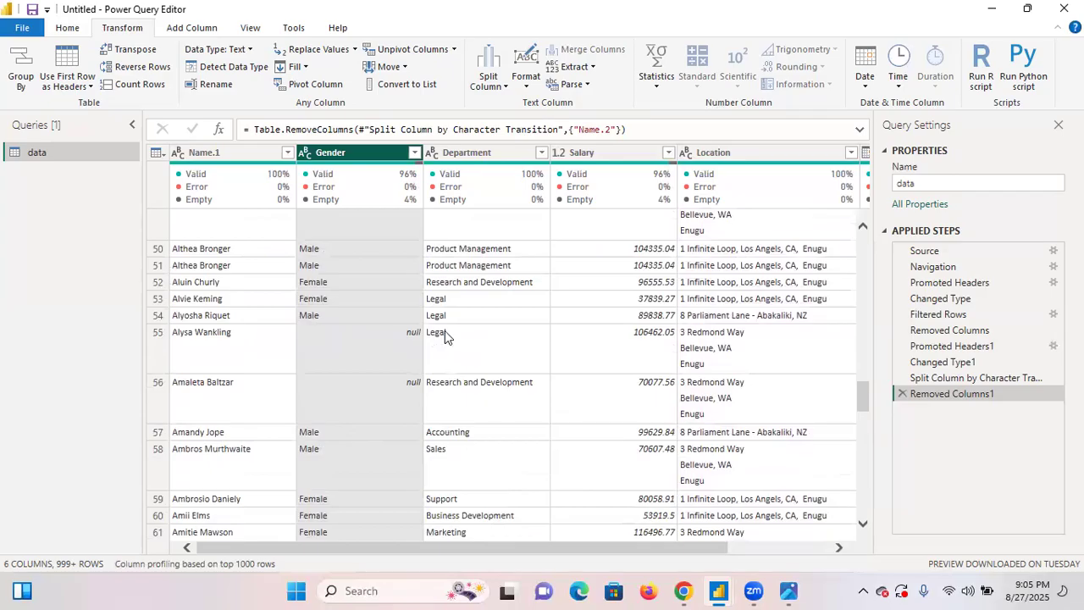
scroll(415, 337, up, 15)
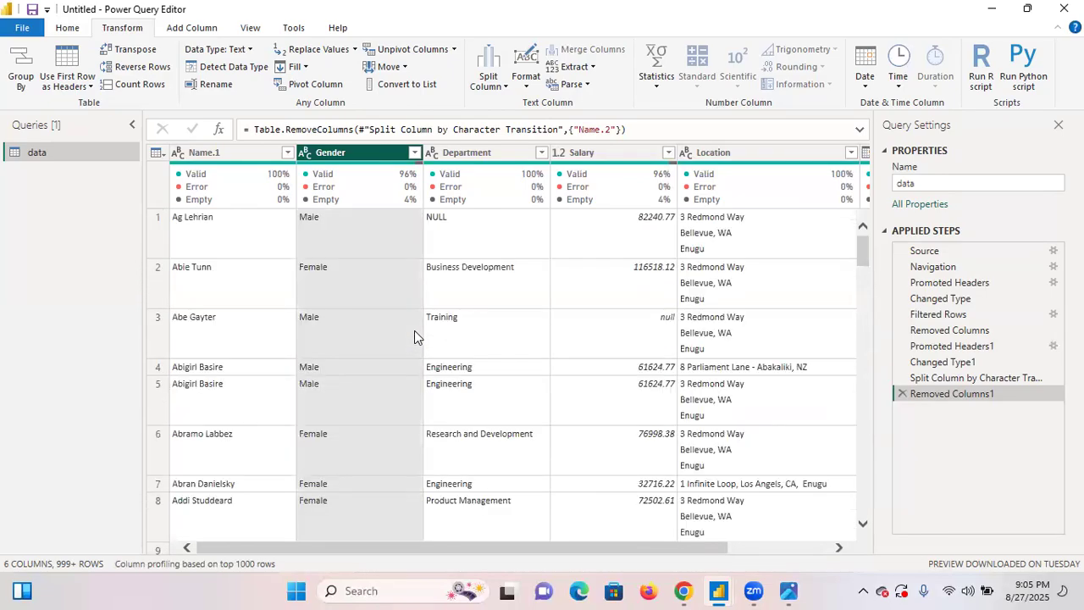
click(414, 152)
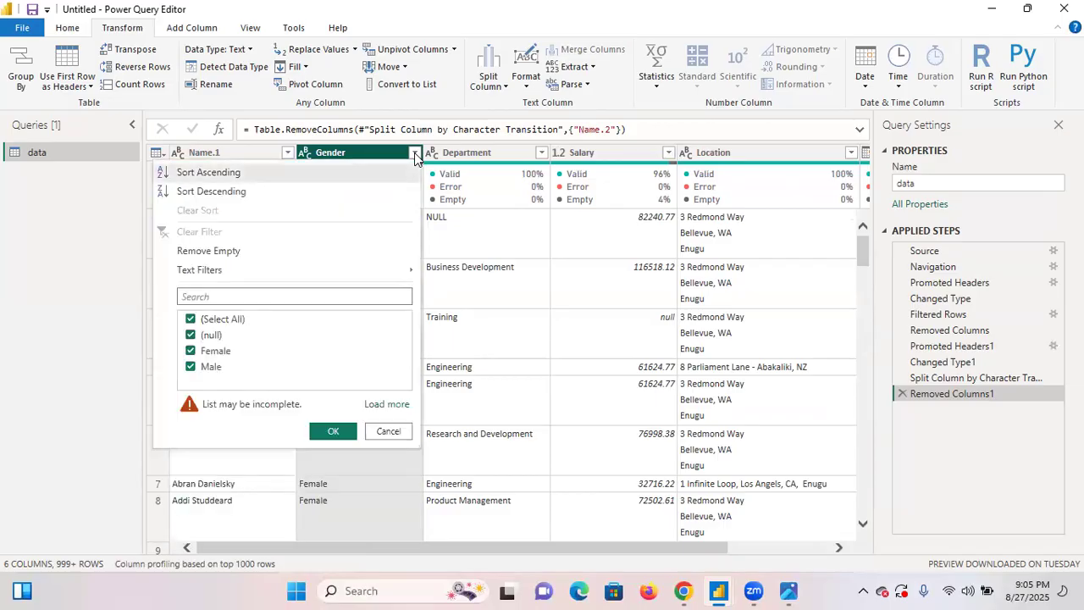
click(191, 320)
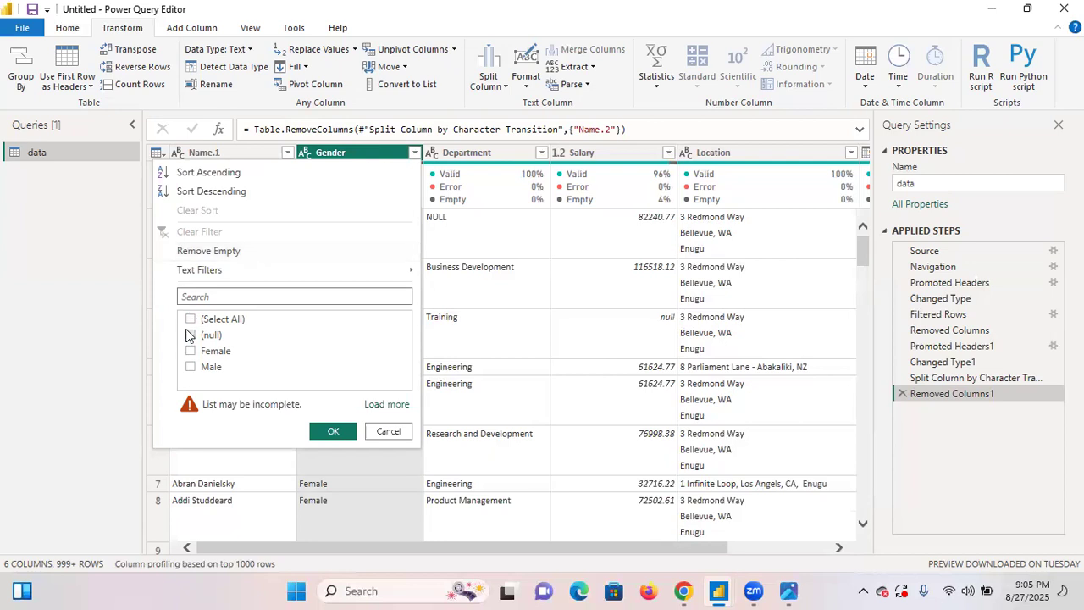
click(191, 335)
click(331, 431)
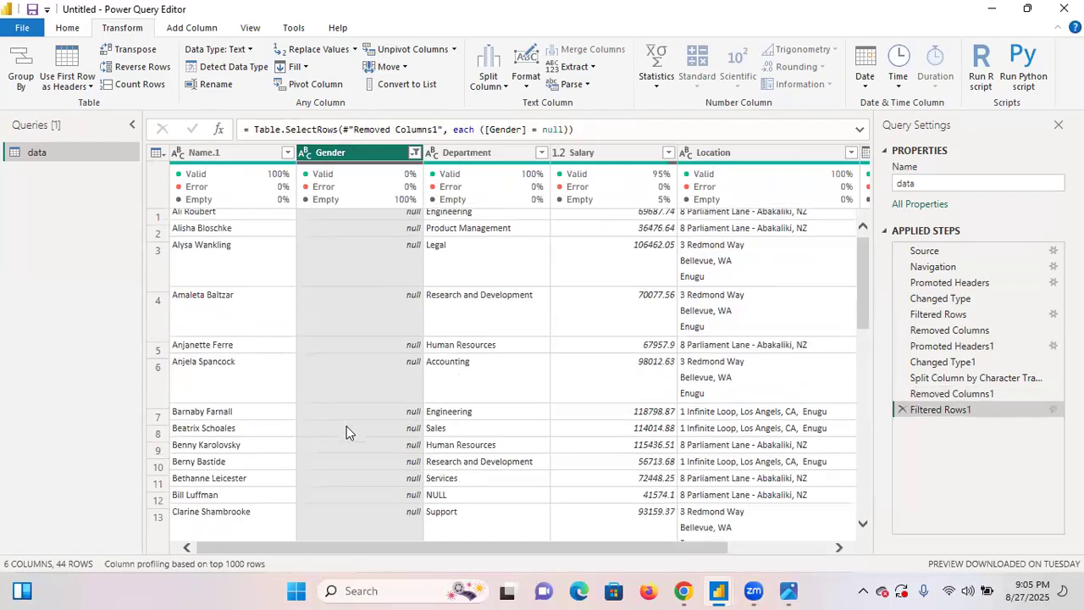
scroll(346, 426, down, 10)
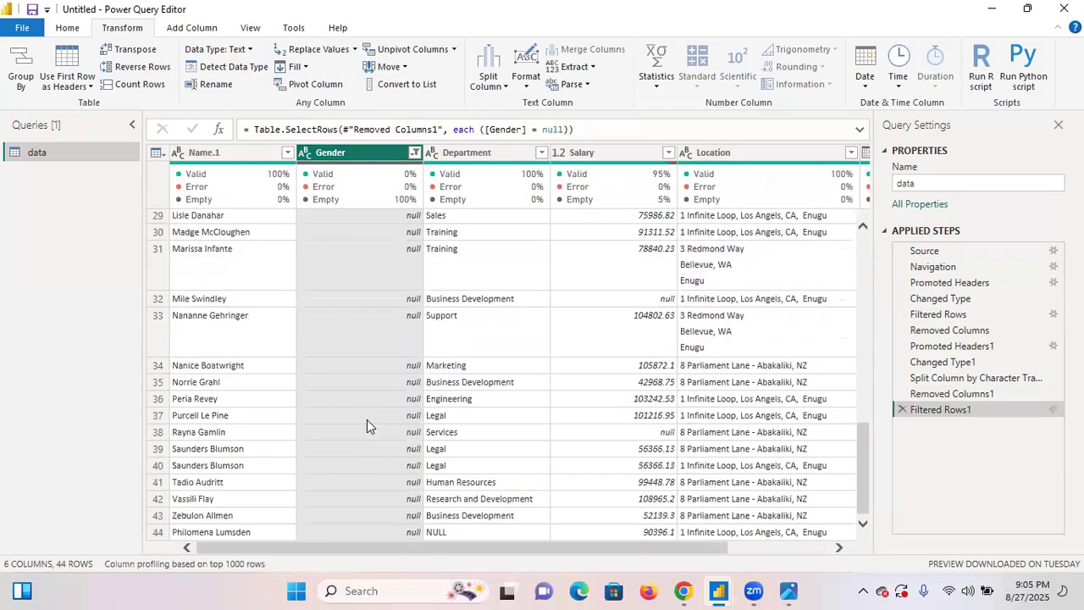
scroll(367, 419, up, 10)
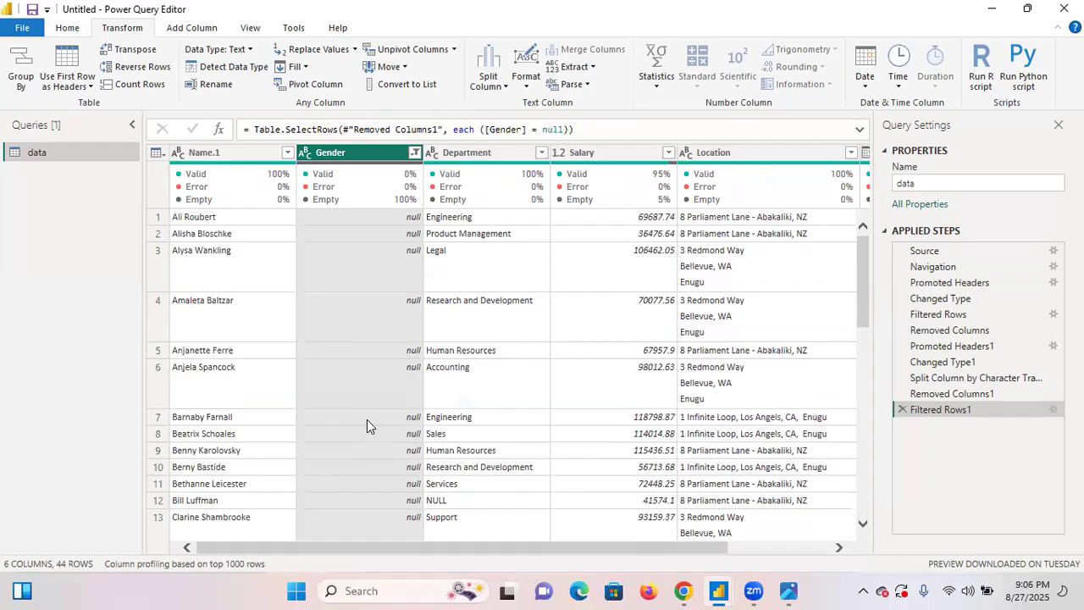
- Reset the Gender column filter so that all values, including null, Female and Male, are selected
click(415, 153)
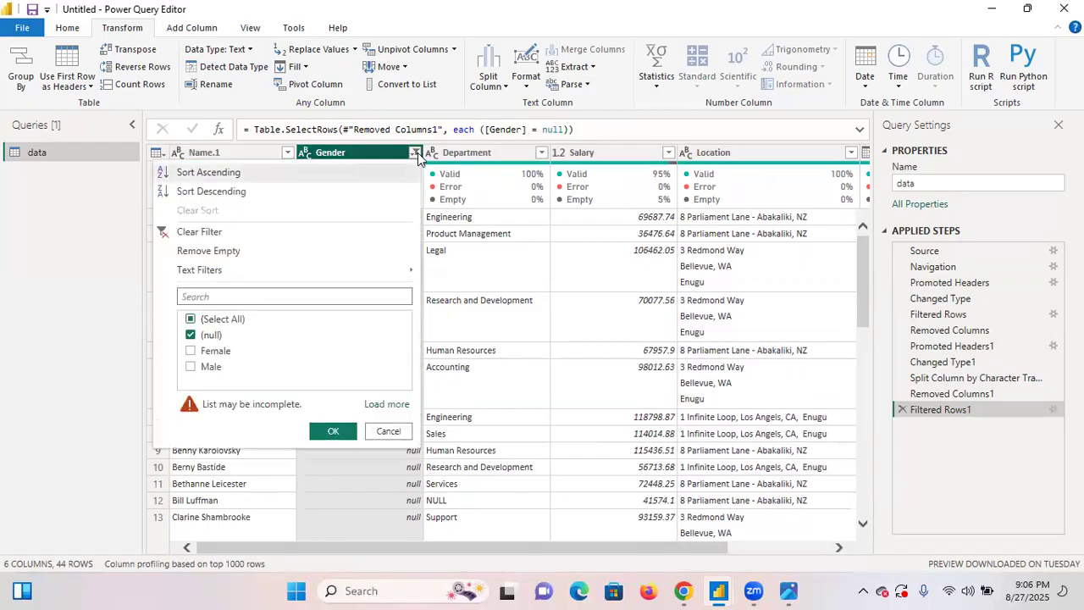
click(191, 336)
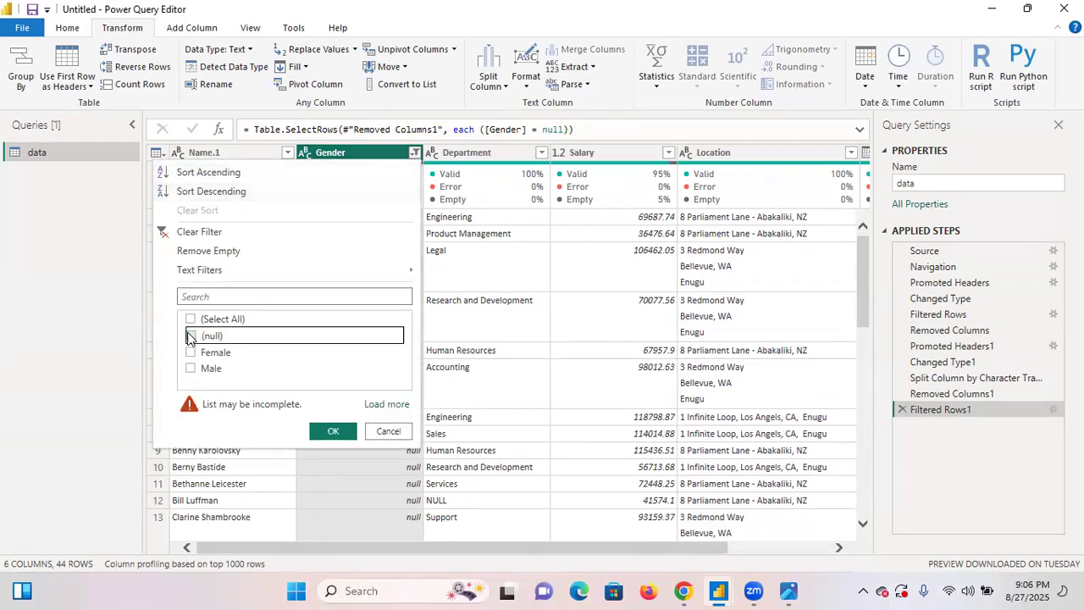
click(191, 336)
click(191, 320)
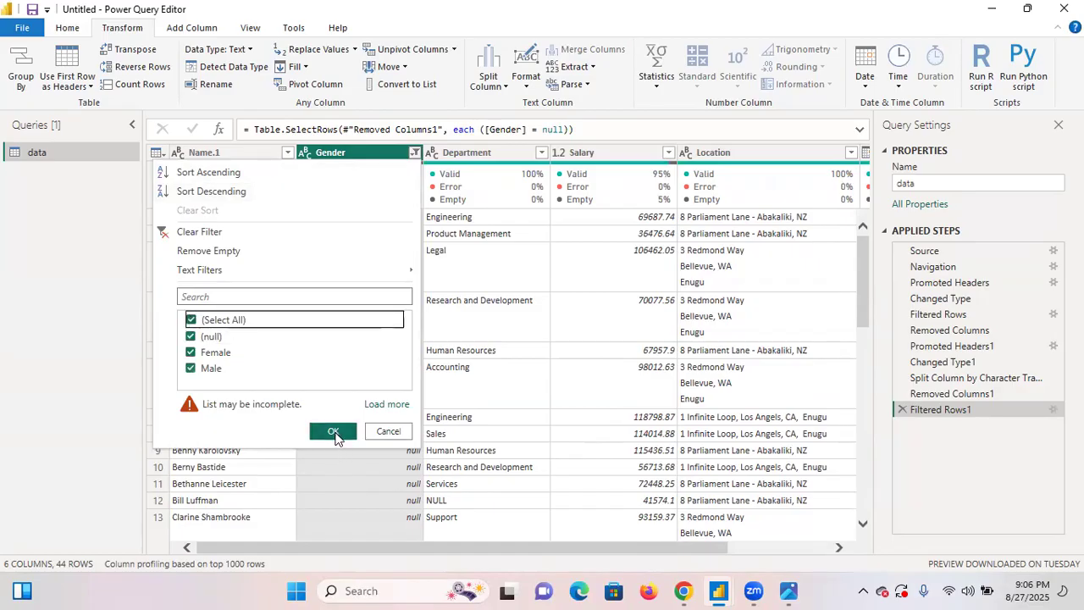
click(333, 433)
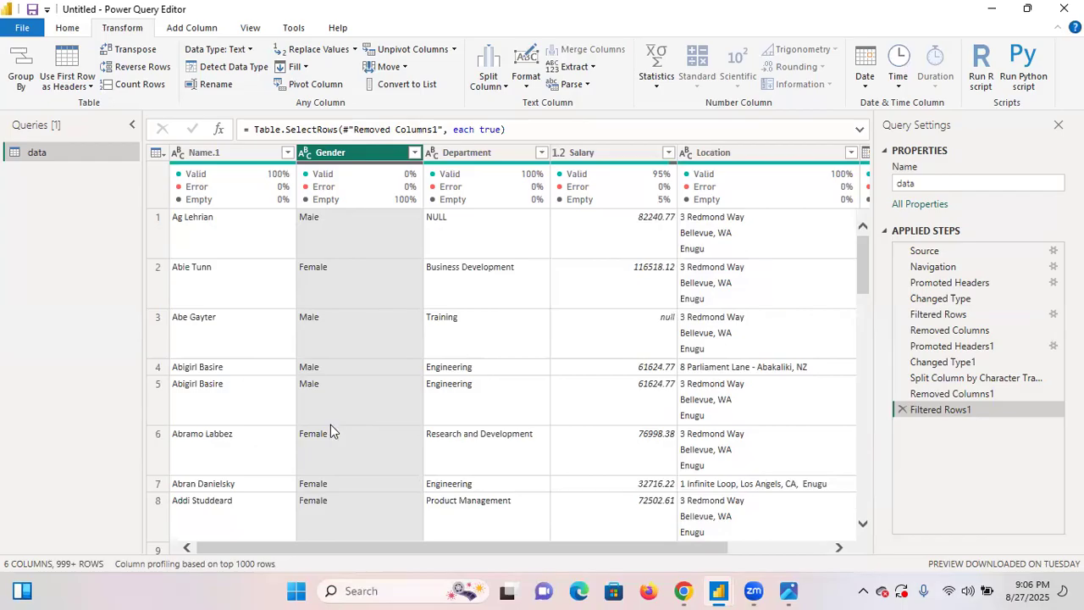
- Switch to the Photos image of the classwork assumptions, read how to treat null values, and return to the Power Query Editor
mouse_move(786, 590)
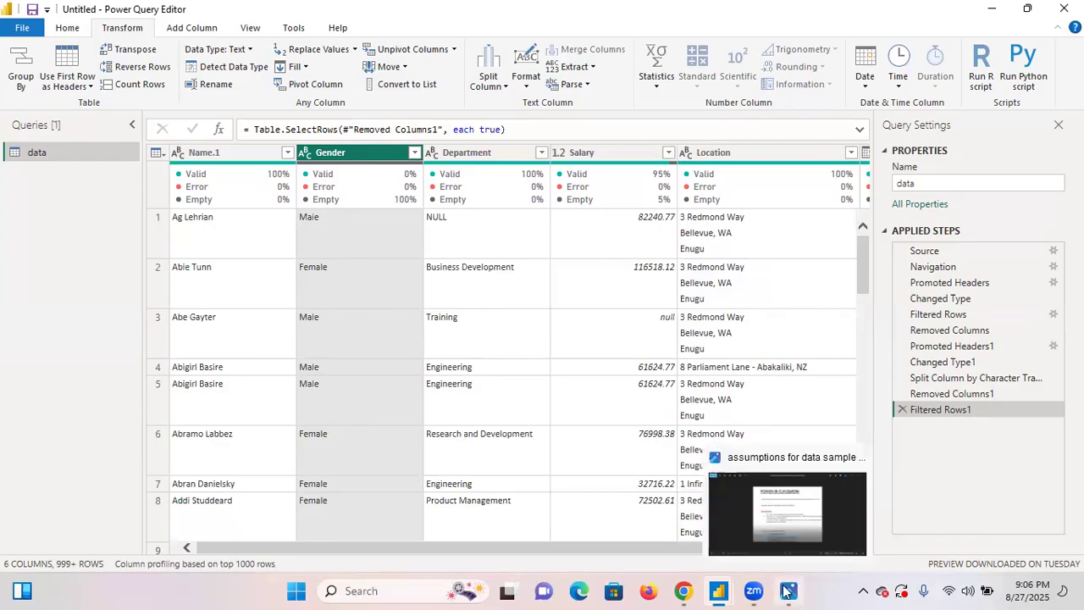
click(800, 515)
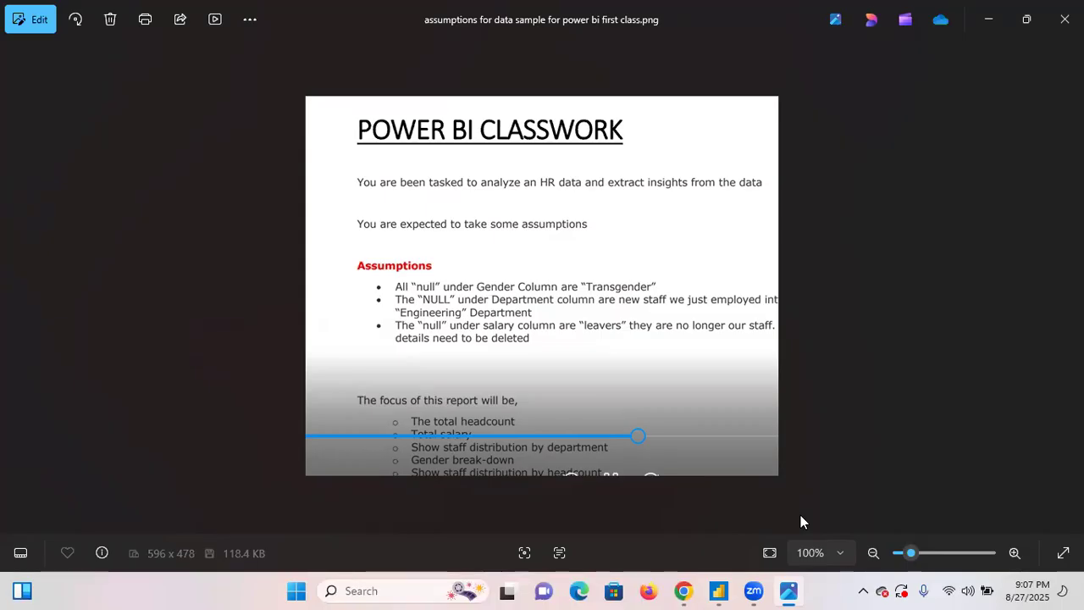
mouse_move(718, 590)
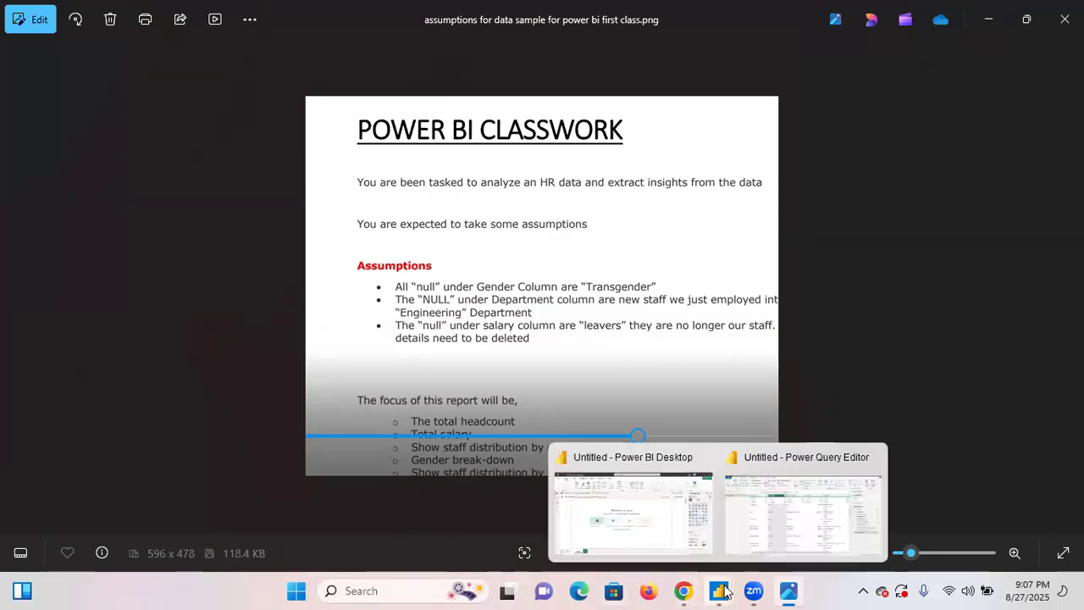
click(758, 508)
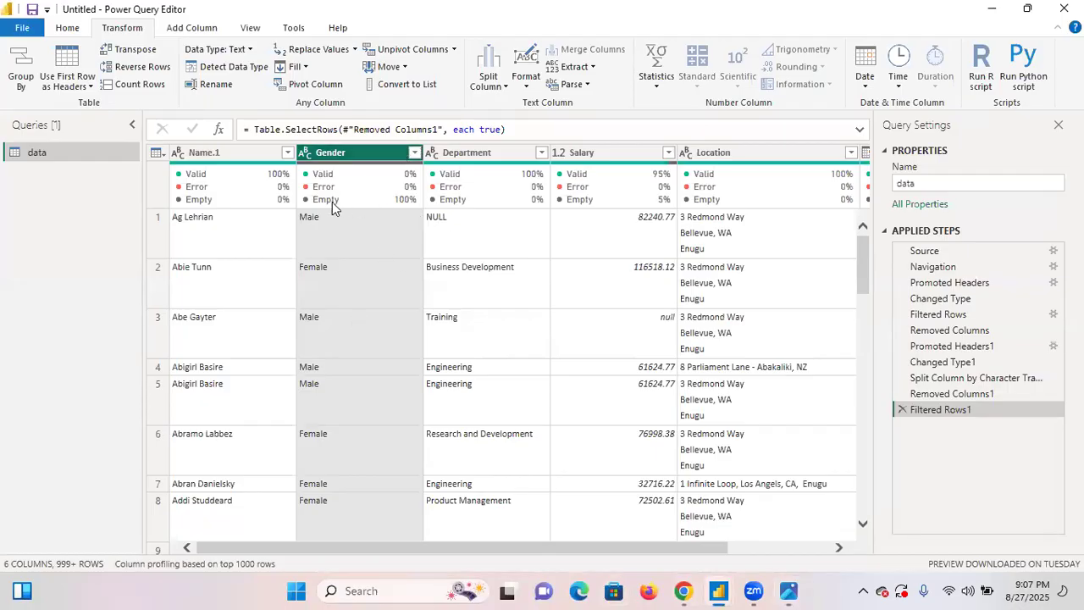
- Replace null with Transgender in the Gender column, and check the column's filter list with all values kept selected
right_click(364, 158)
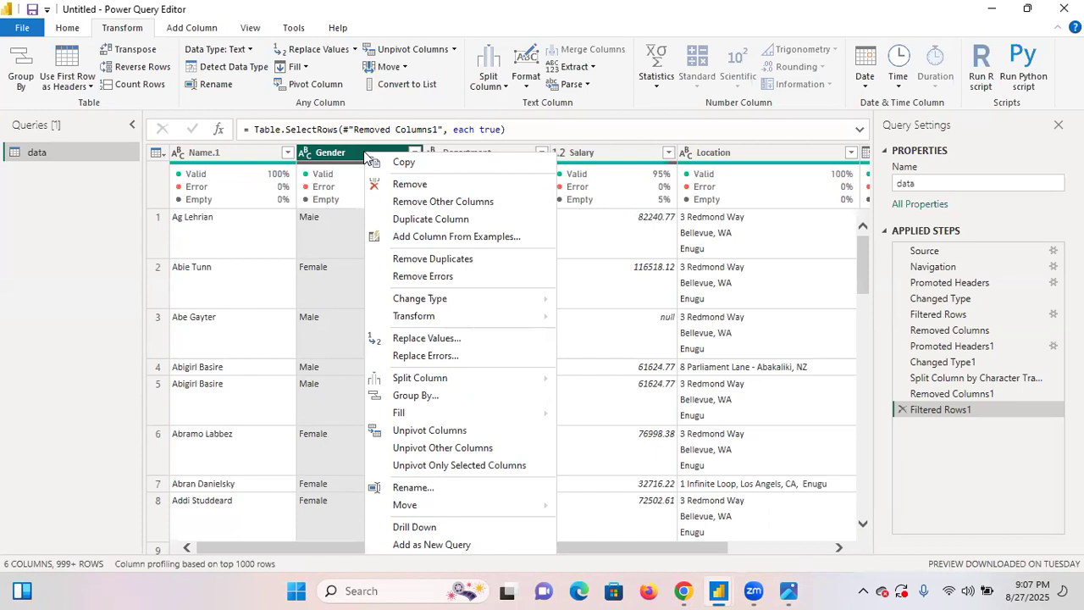
click(430, 340)
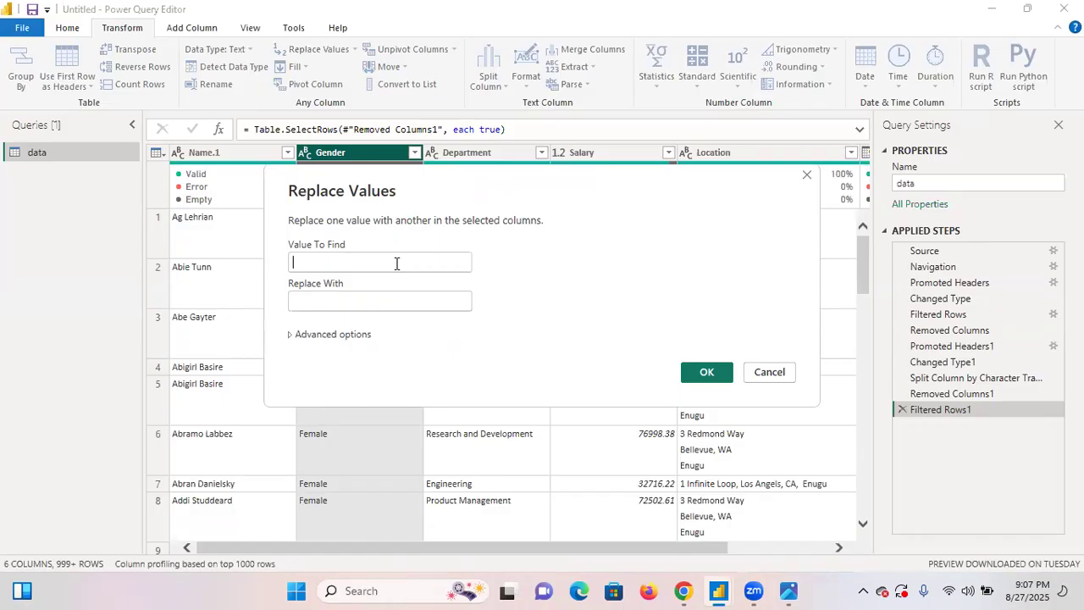
text(null)
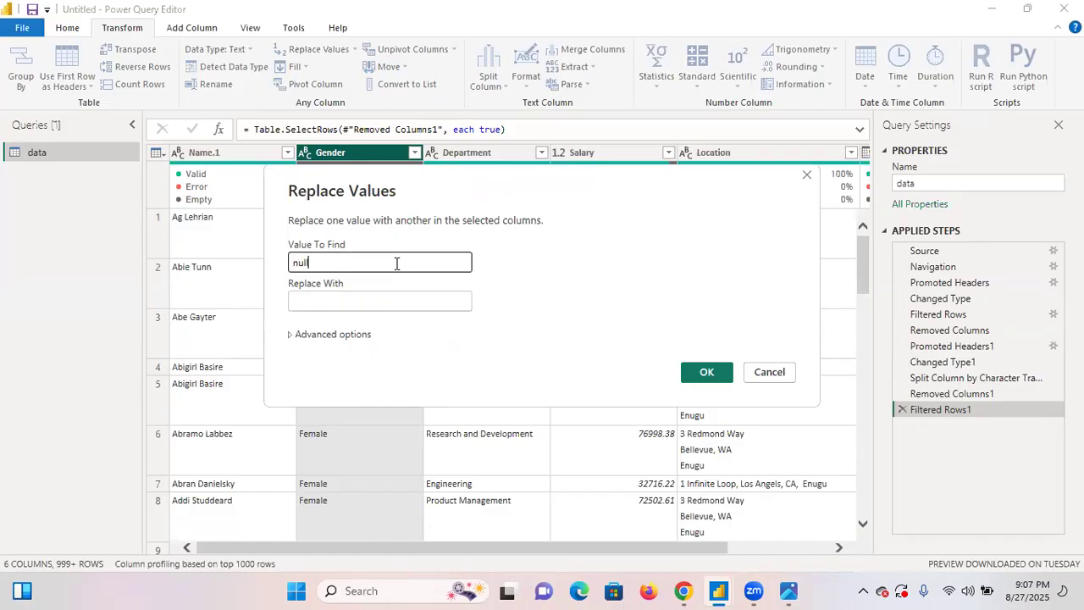
key(Tab)
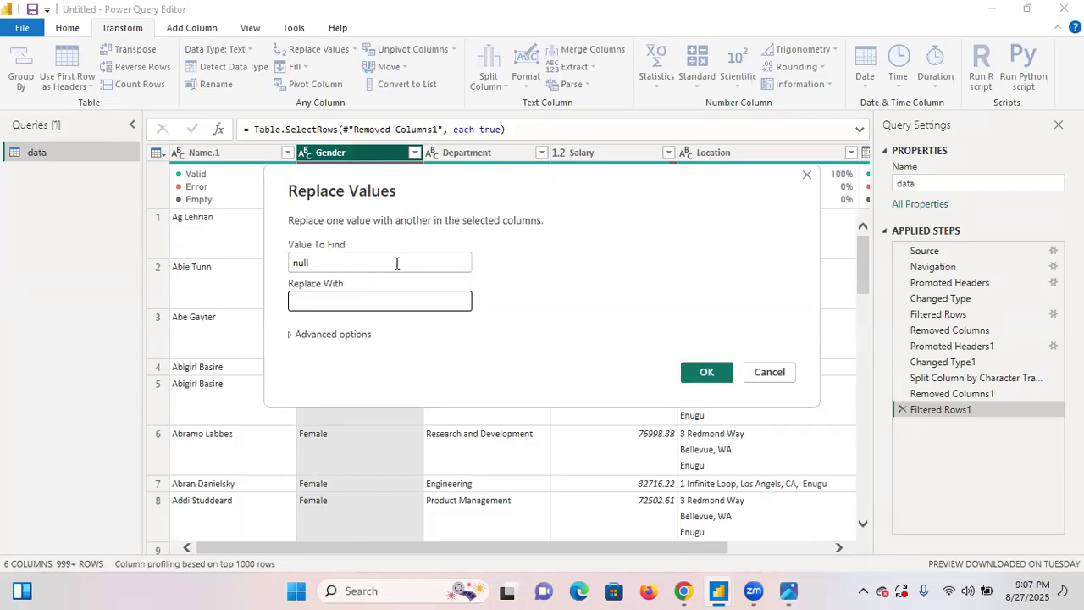
text(Tran)
key(BackSpace)
text(nsgenderr)
key(BackSpace)
click(717, 373)
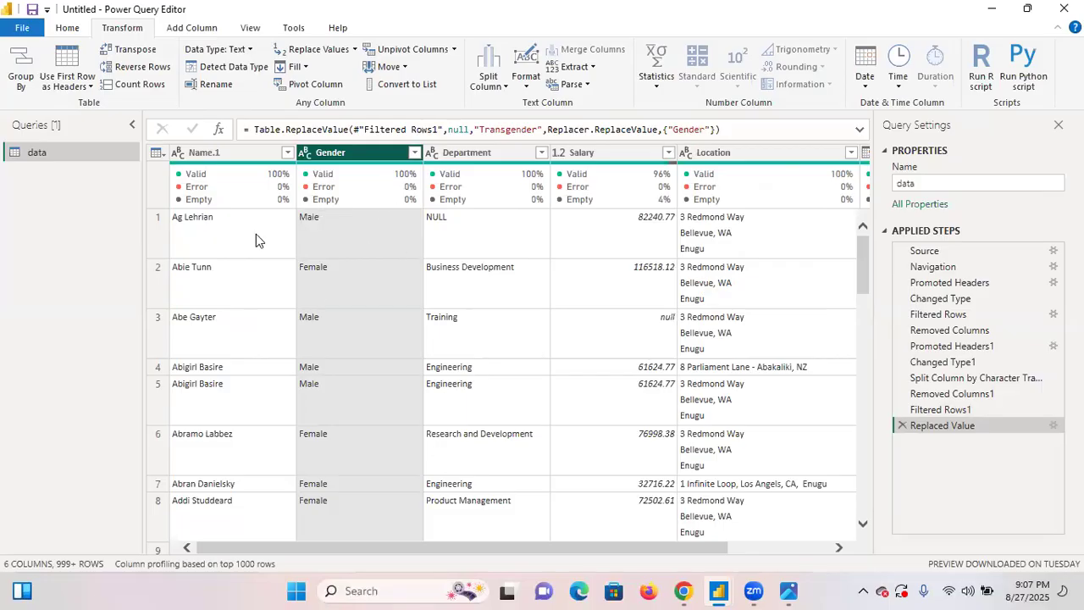
click(415, 153)
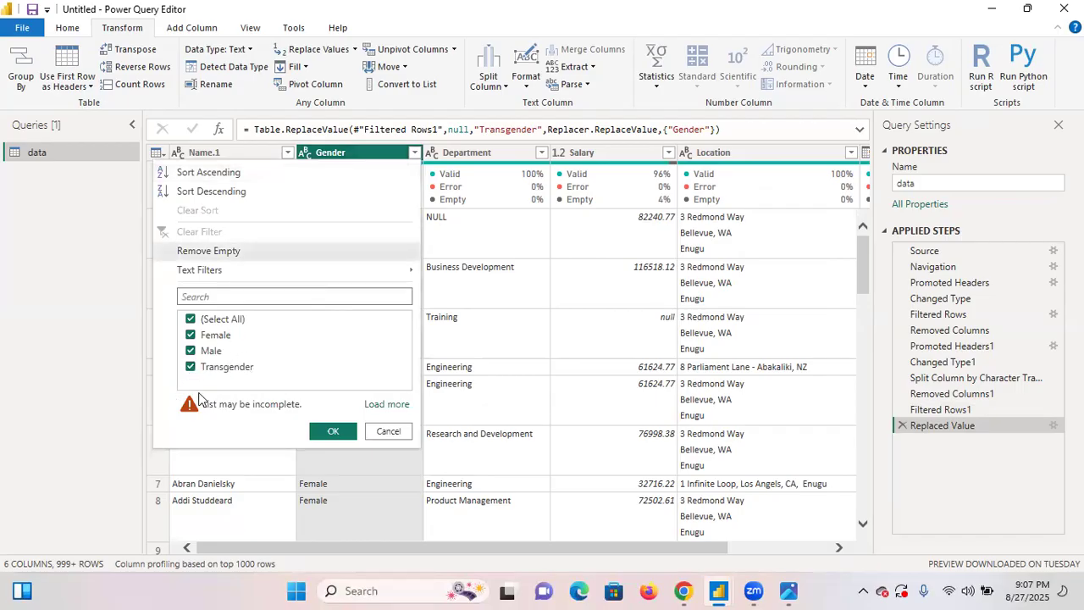
click(331, 433)
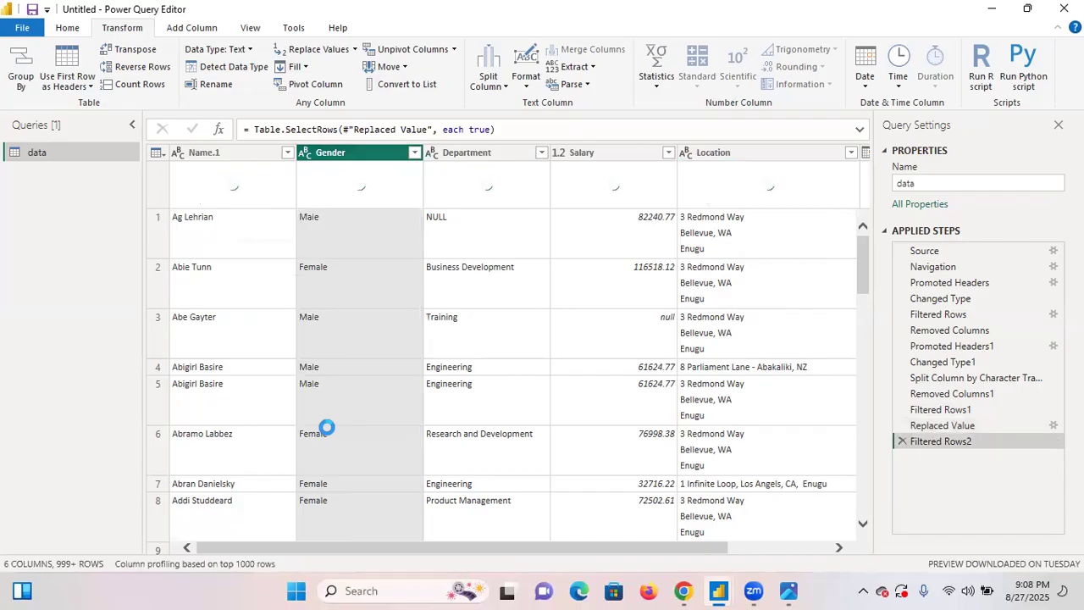